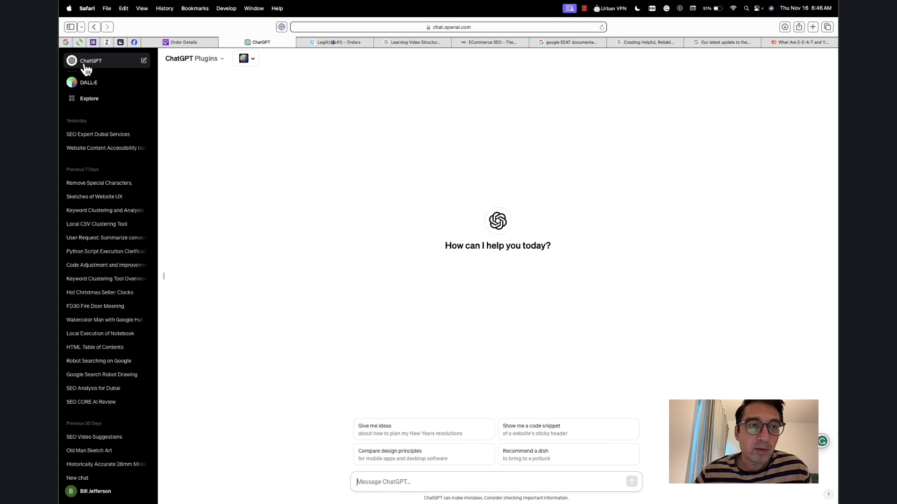
- Start a new draft GPT from Explore's Create a GPT option in the GPT Builder
left_click(75, 101)
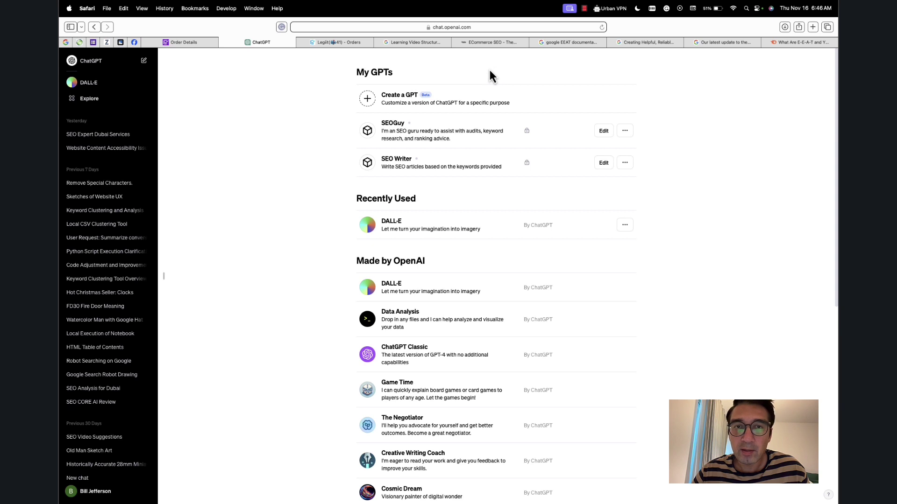
left_click(379, 106)
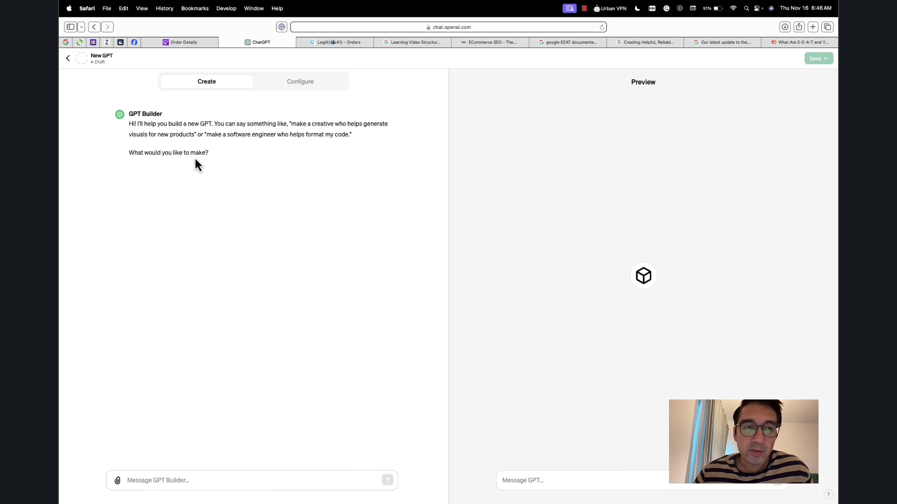
left_click(162, 481)
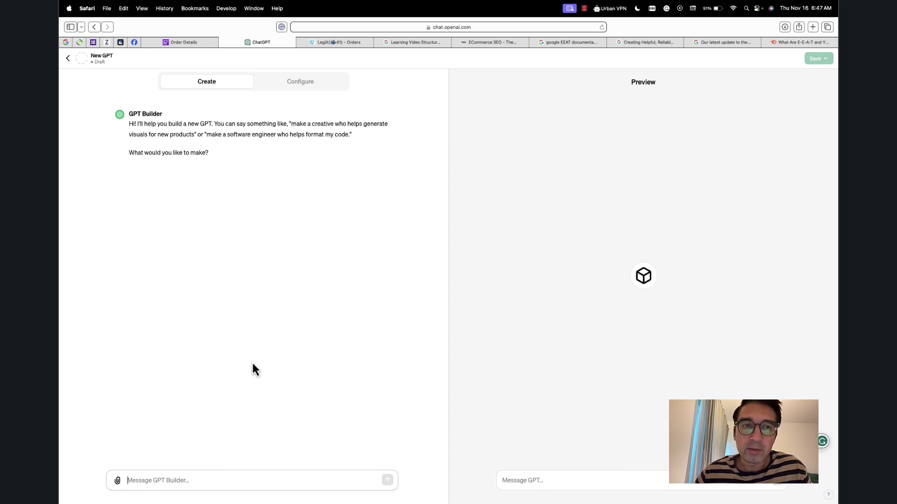
- On the Configure form, name the GPT 'SEO Evaluator' instead of 'SEO Writer'
left_click(315, 87)
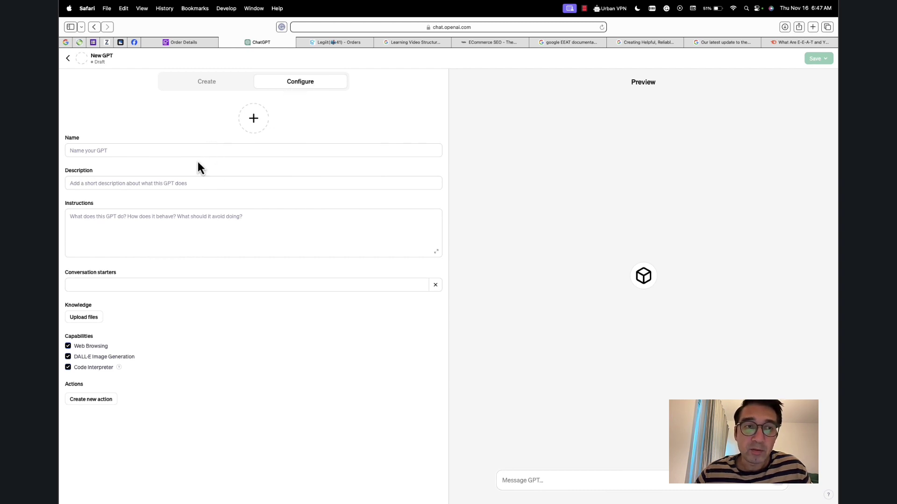
left_click(87, 150)
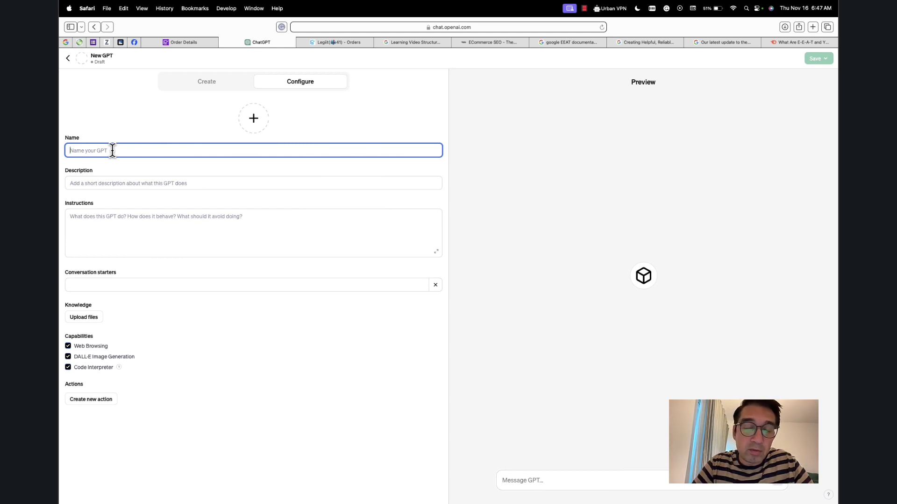
type("SEO")
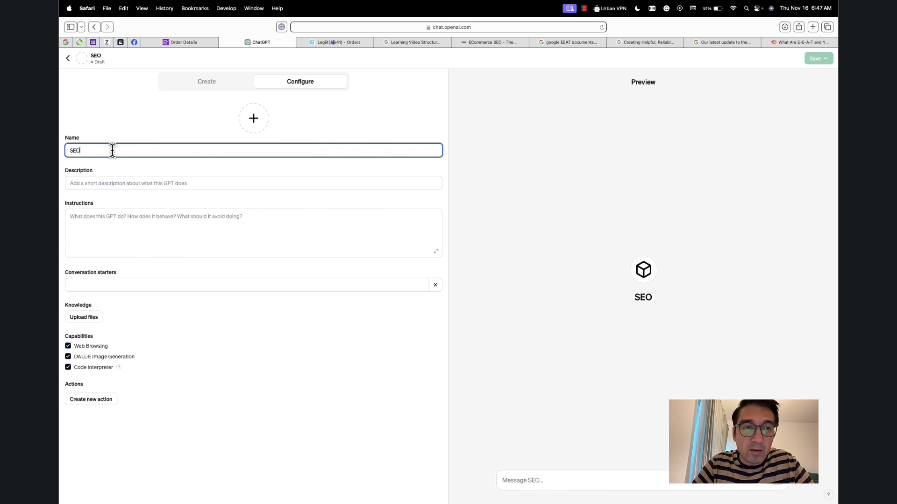
type(" Writer")
key("BackSpace")
key("BackSpace")
key("BackSpace")
key("BackSpace")
key("BackSpace")
key("BackSpace")
type("Evaluator")
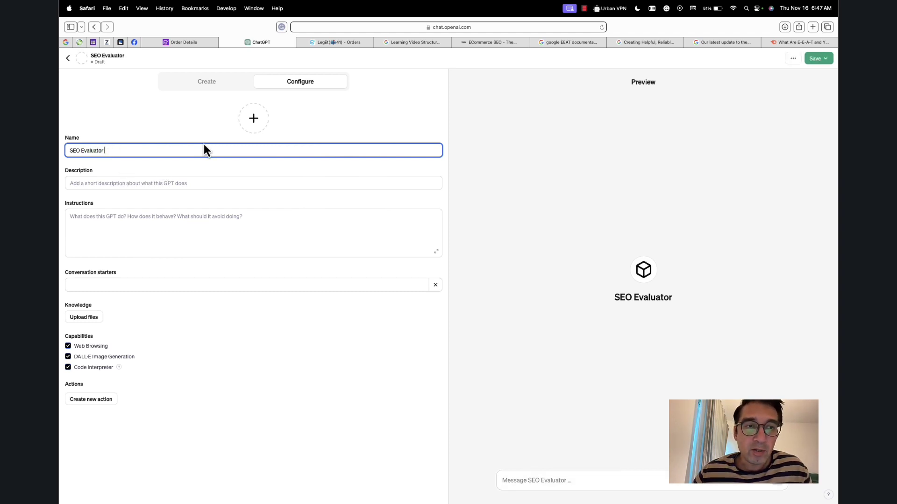
left_click(184, 182)
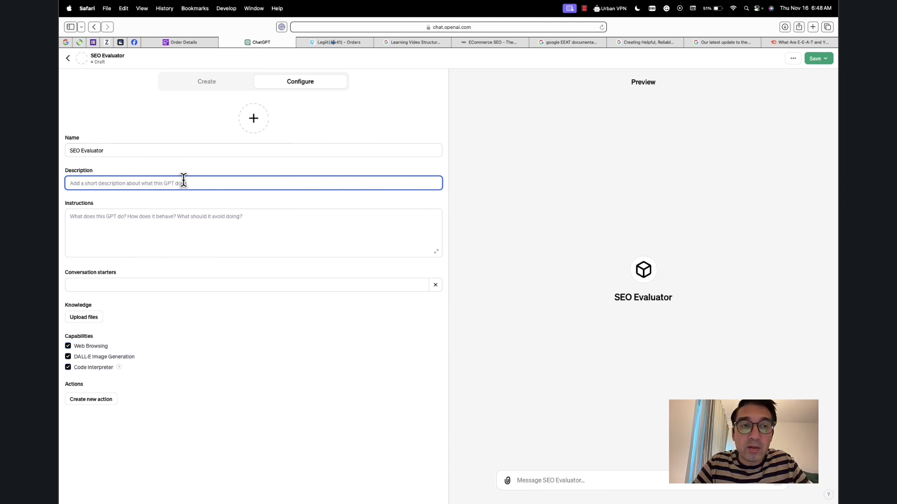
- Enter the description 'It evaluates on page SEO factors.'
type("What")
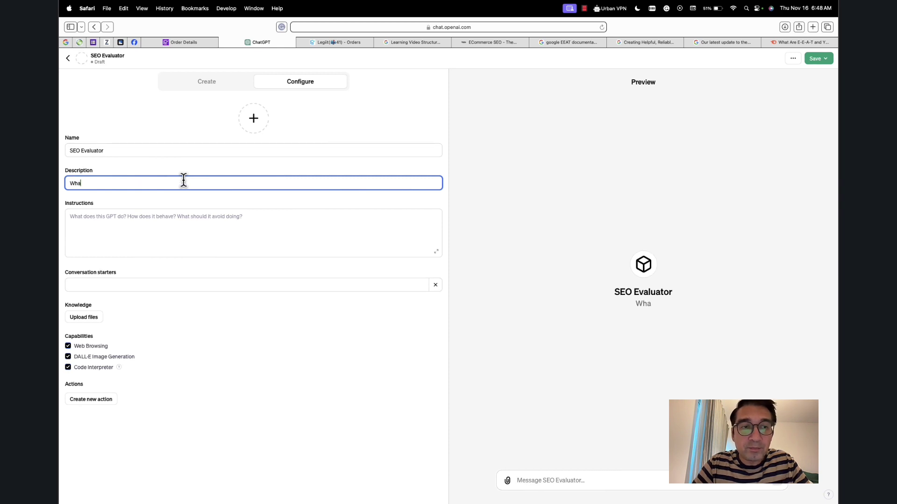
key("BackSpace")
key("BackSpace")
key("BackSpace")
key("BackSpace")
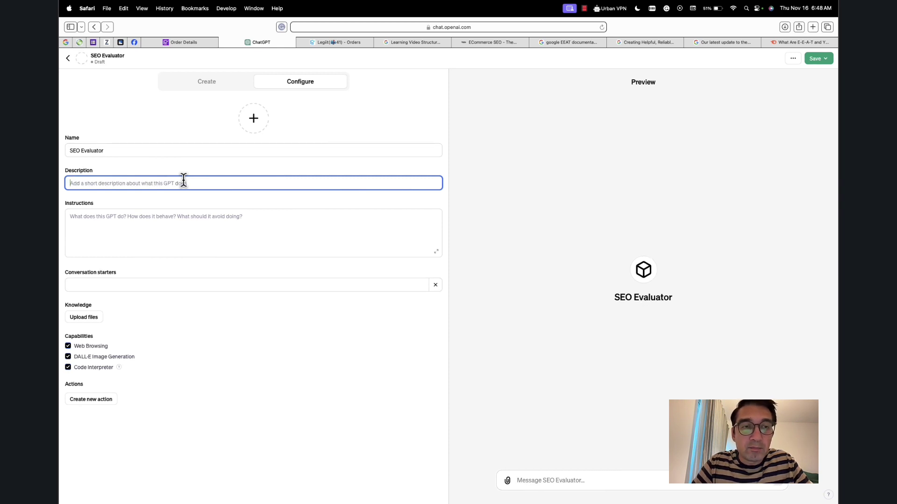
type("It evaluates the SEO factors")
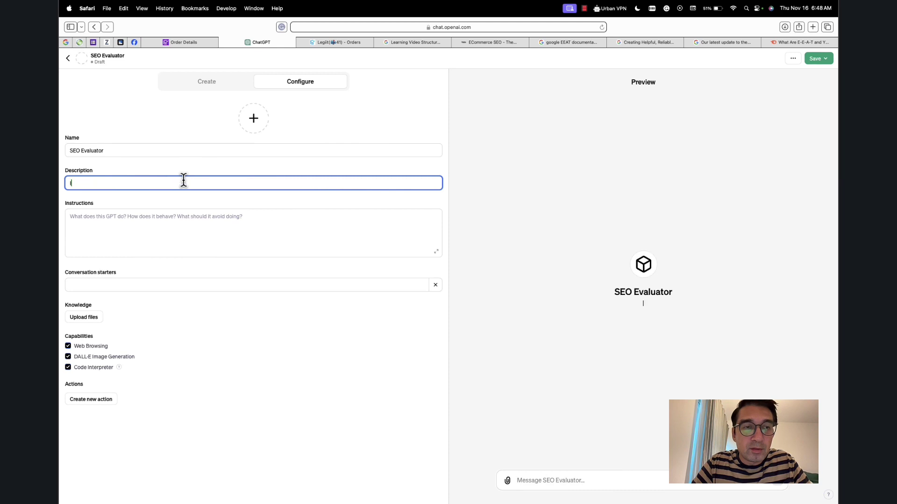
double_click(101, 183)
type("on page  SEO factors")
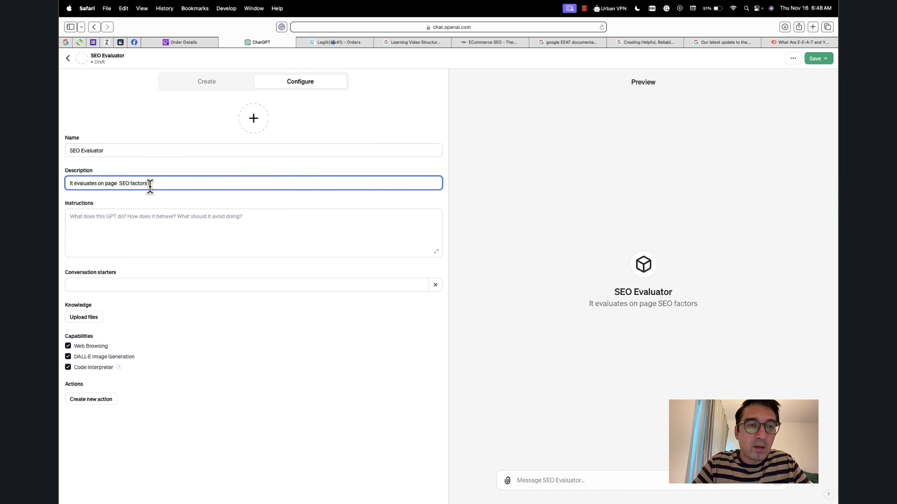
type(" .")
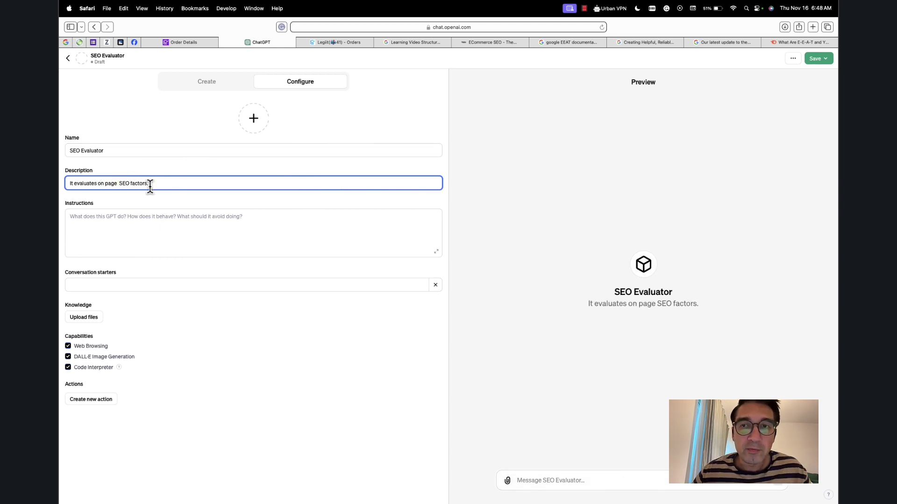
left_click(132, 232)
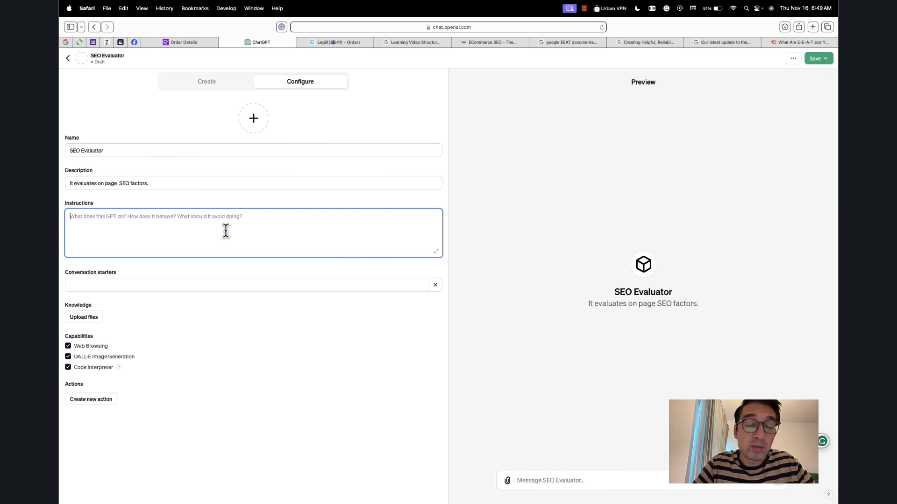
- Begin the instructions about the latest EEAT information and rename the GPT 'SEO EEAT Evaluator'
type("I")
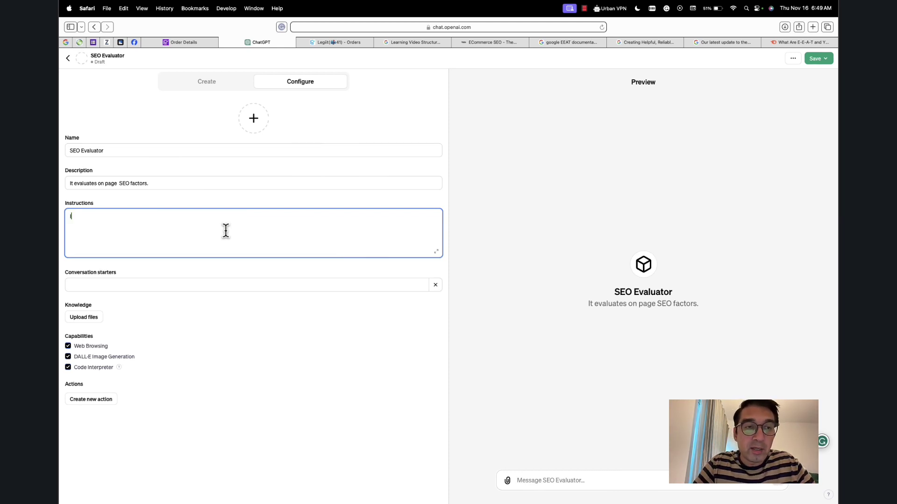
type("'m going to pro")
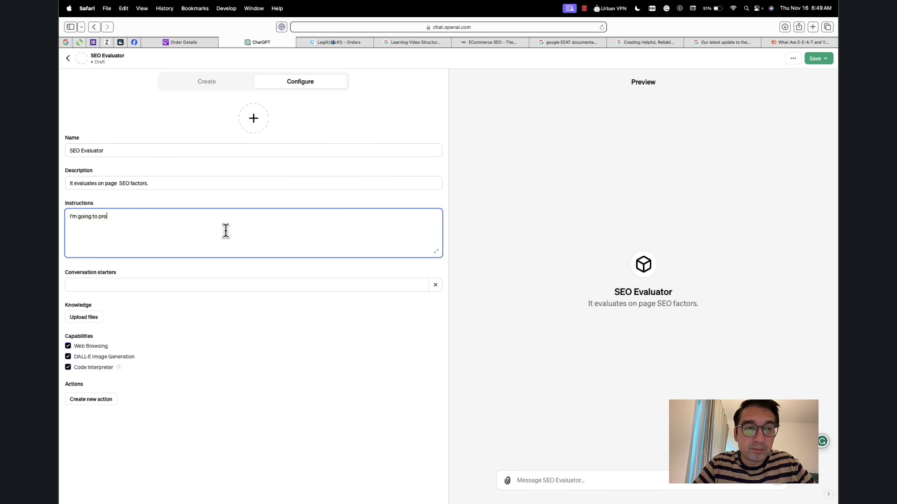
type("vide you with the lat")
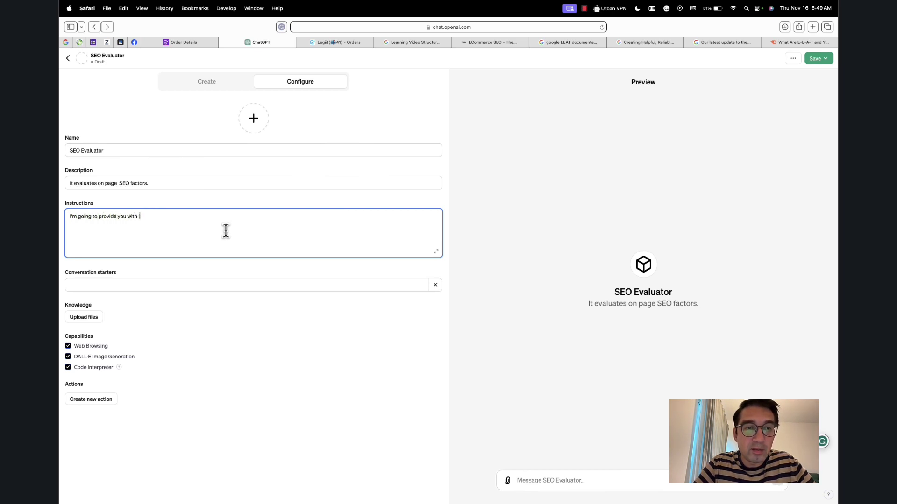
type("est information regarding EEAT")
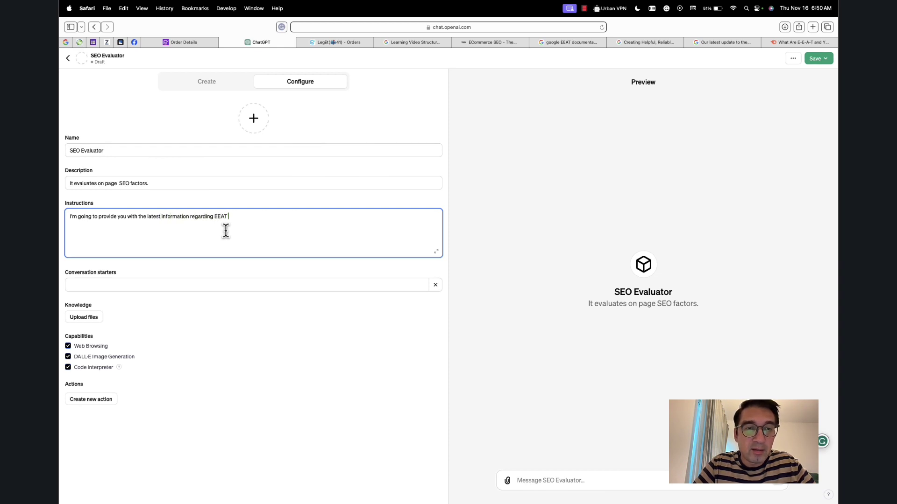
left_click(98, 150)
double_click(99, 150)
type("EEAT")
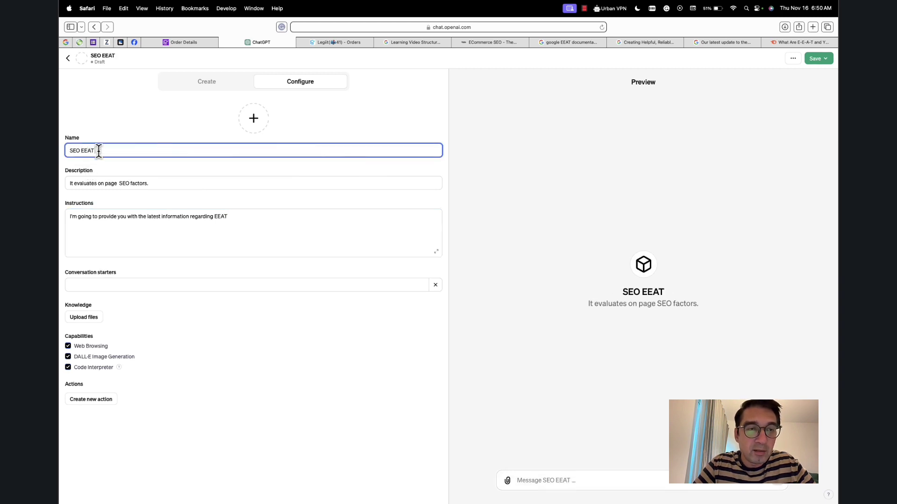
type(" Evaluator")
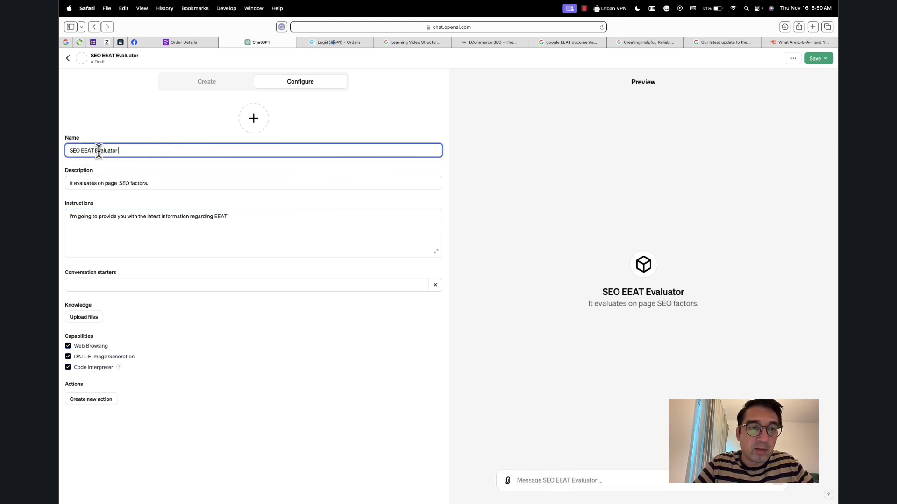
- Continue the instructions: EEAT is an important SEO factor; read the URLs and attached file to evaluate it
left_click(232, 216)
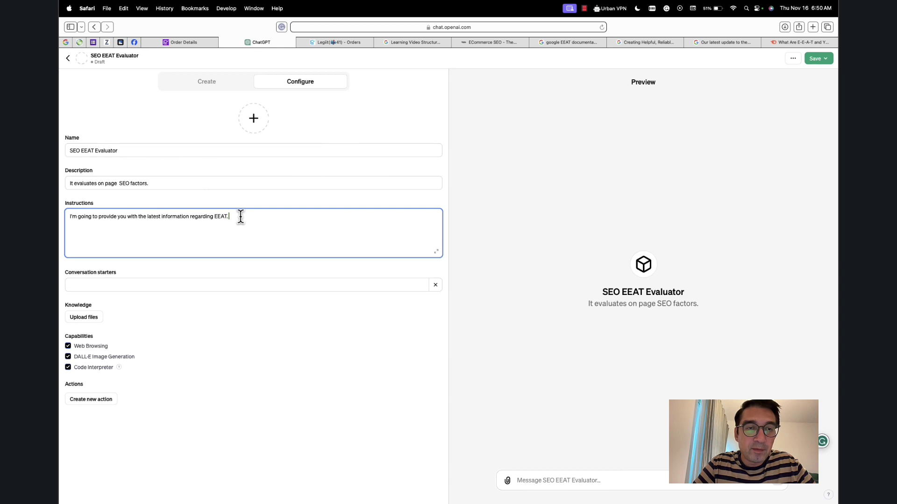
type("This is an importan")
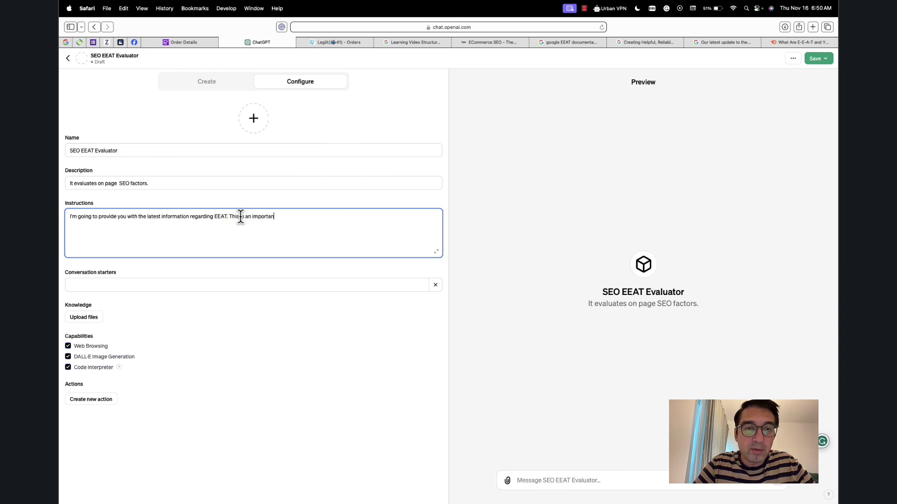
type("t SEO factor.")
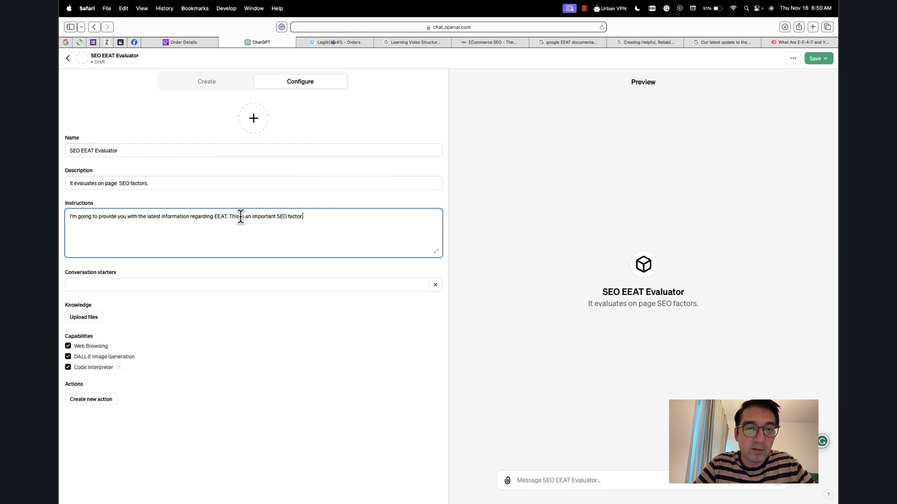
type(" I need you to ")
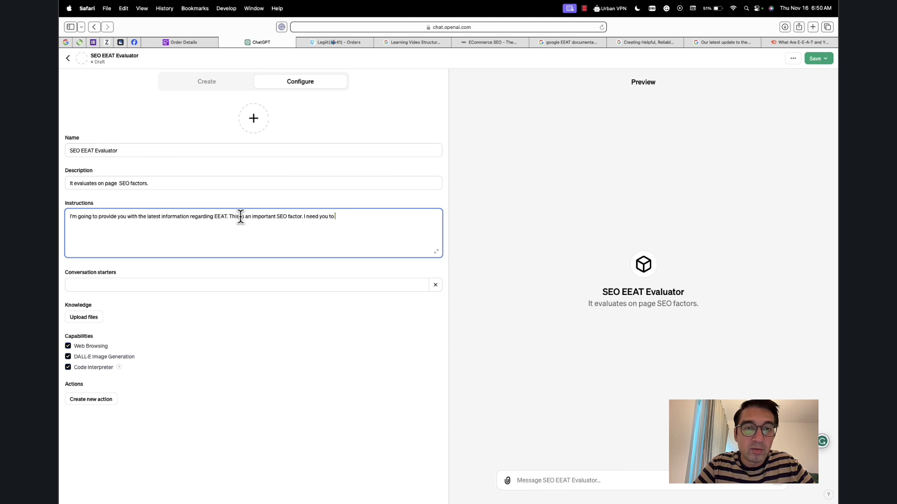
type("read the U")
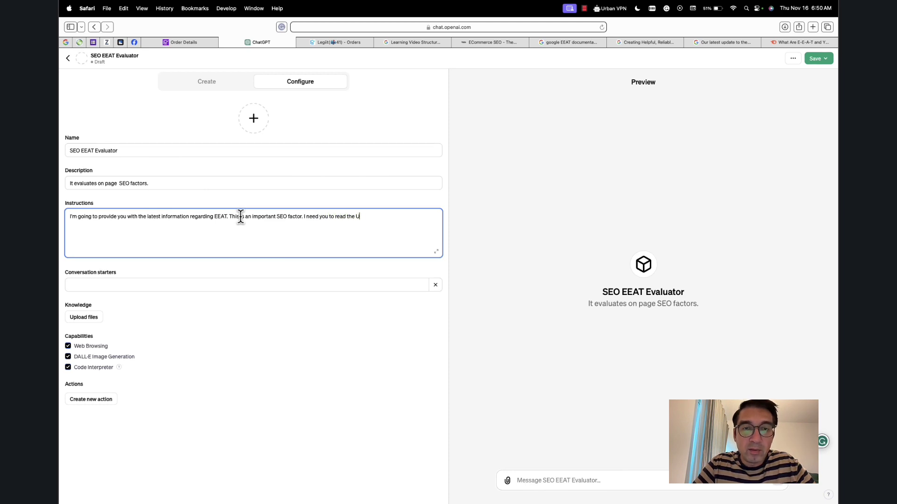
type("RLs I provi")
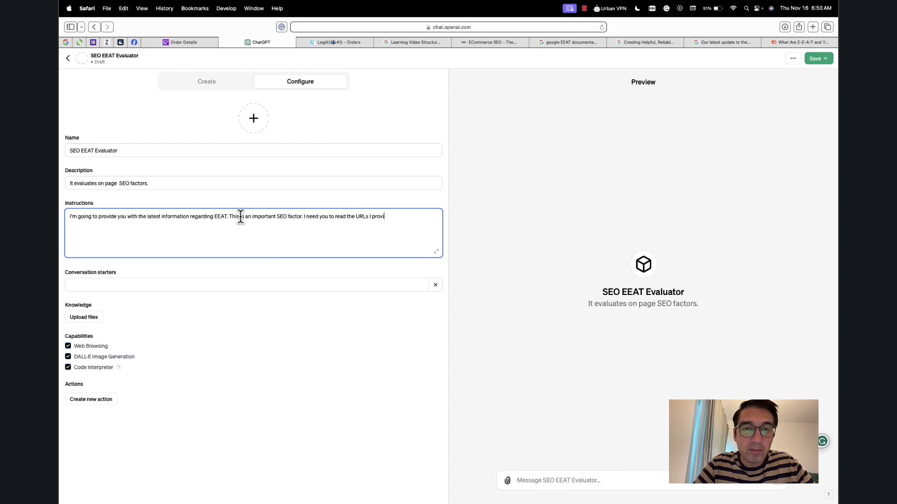
type("de below")
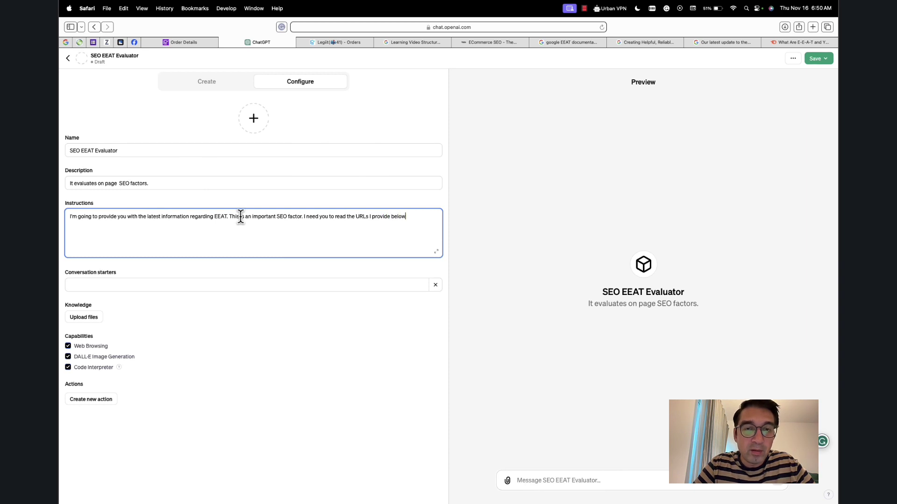
type(" and the file I'v")
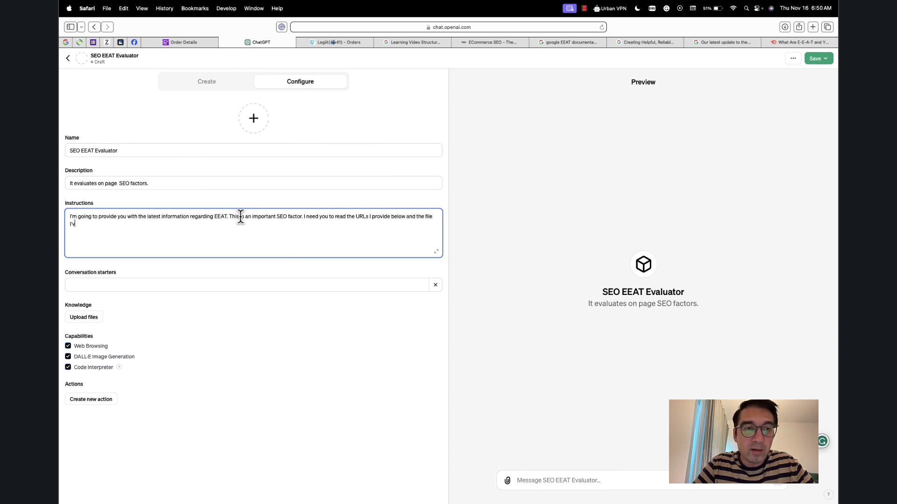
type("e attached to")
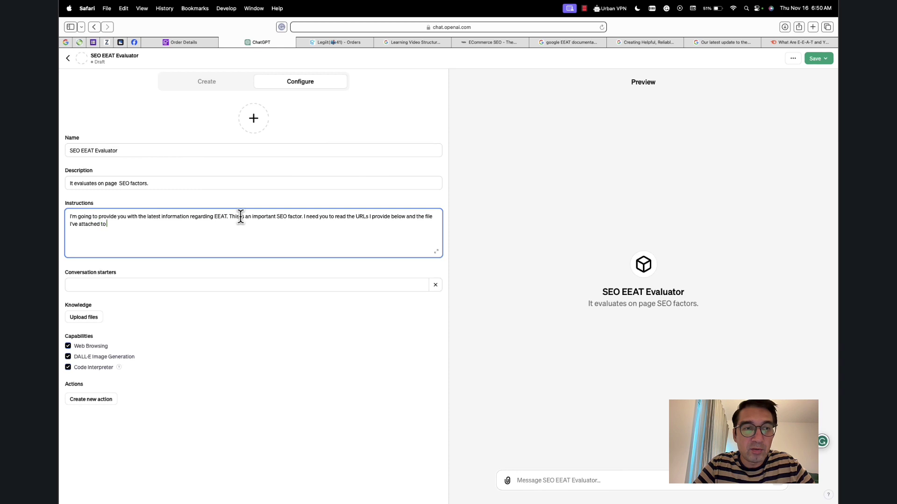
type(" evaluate EEAt")
key("BackSpace")
type("T of URLs")
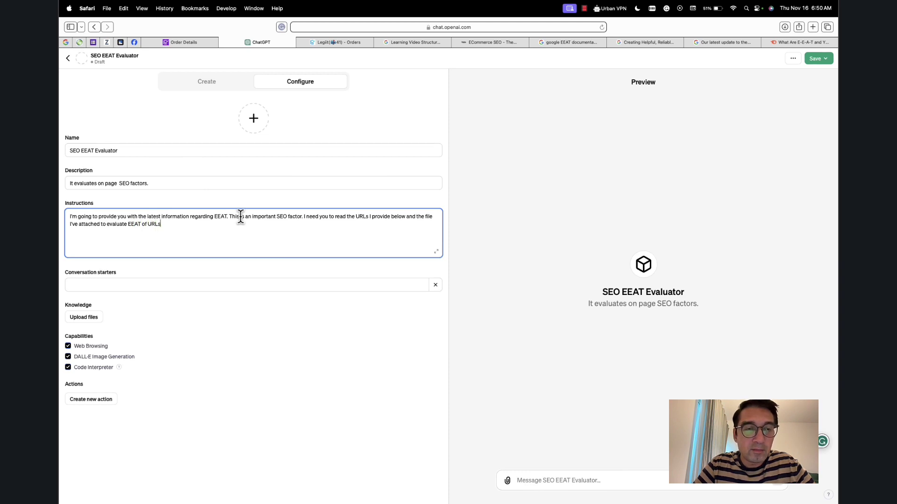
key("BackSpace")
key("BackSpace")
key("BackSpace")
key("BackSpace")
key("BackSpace")
key("BackSpace")
key("BackSpace")
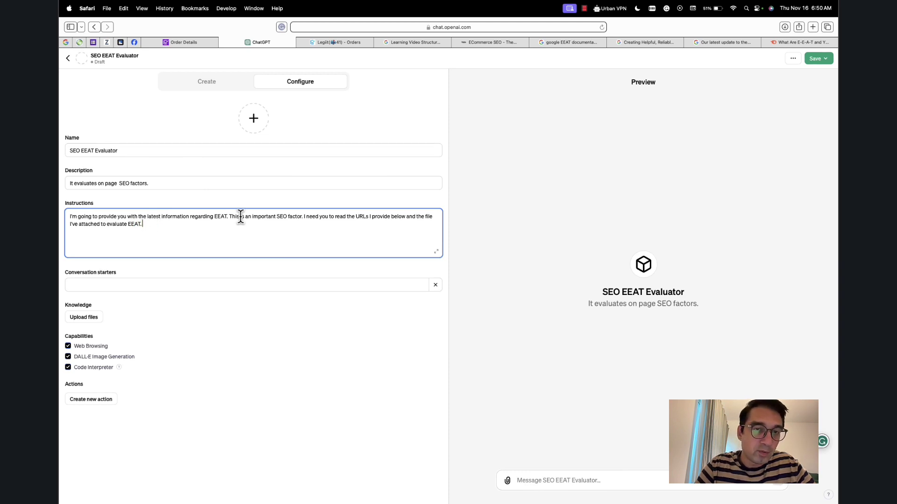
type(".")
key("Return")
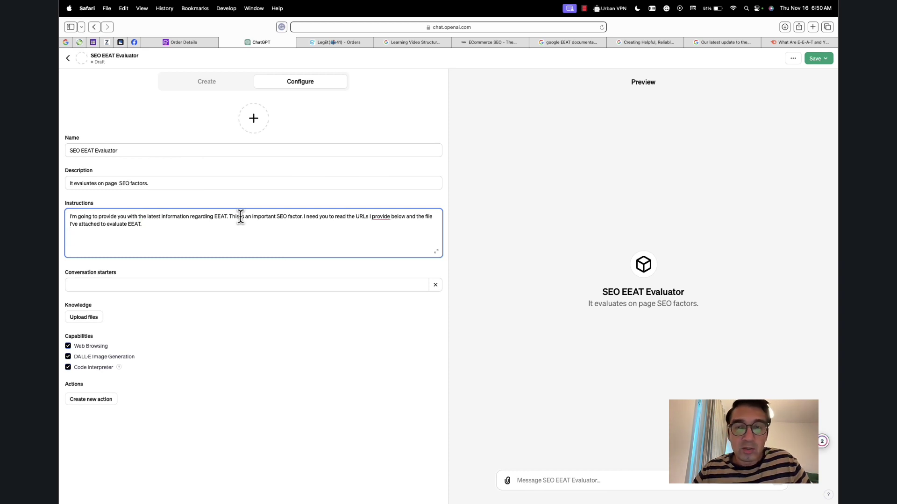
key("Return")
- Copy the address of Google's 'Creating helpful, reliable, people-first content' page and return to ChatGPT
left_click(641, 41)
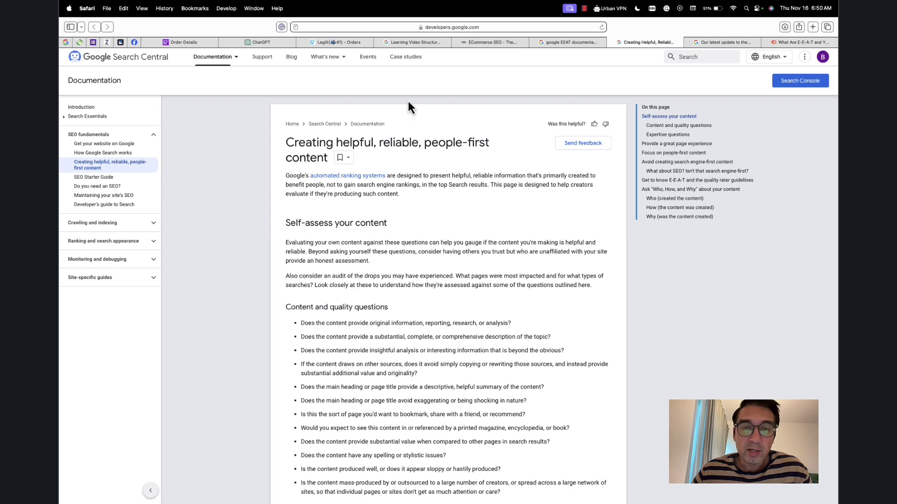
left_click(469, 30)
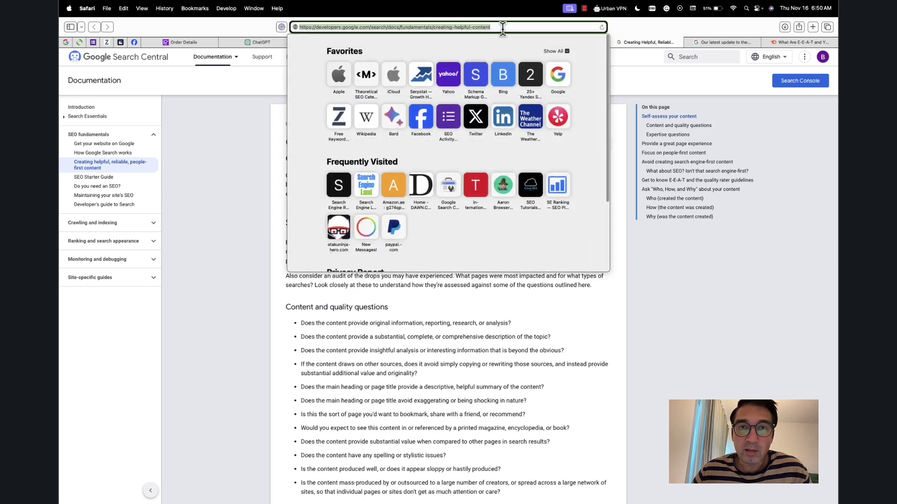
right_click(461, 30)
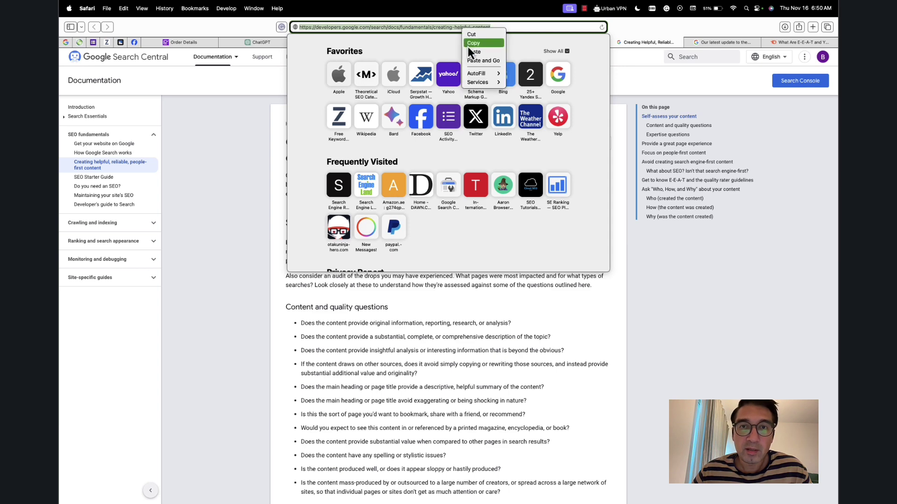
left_click(468, 46)
left_click(211, 216)
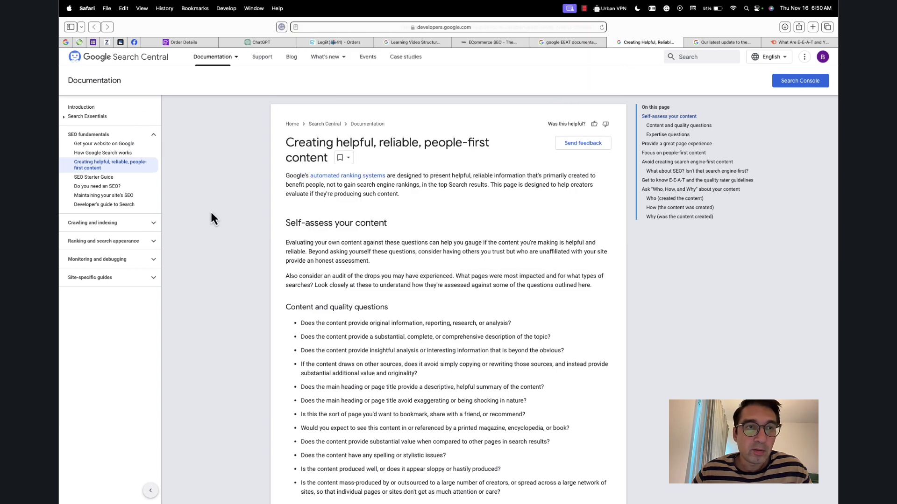
left_click(248, 42)
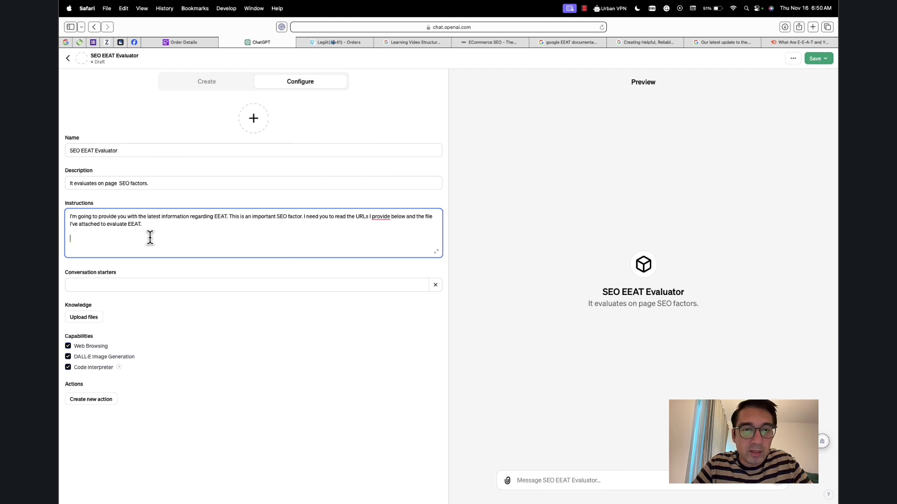
- Add 'Here are the URLs with the latest information:' and paste the Google documentation URL beneath it
type("Here are")
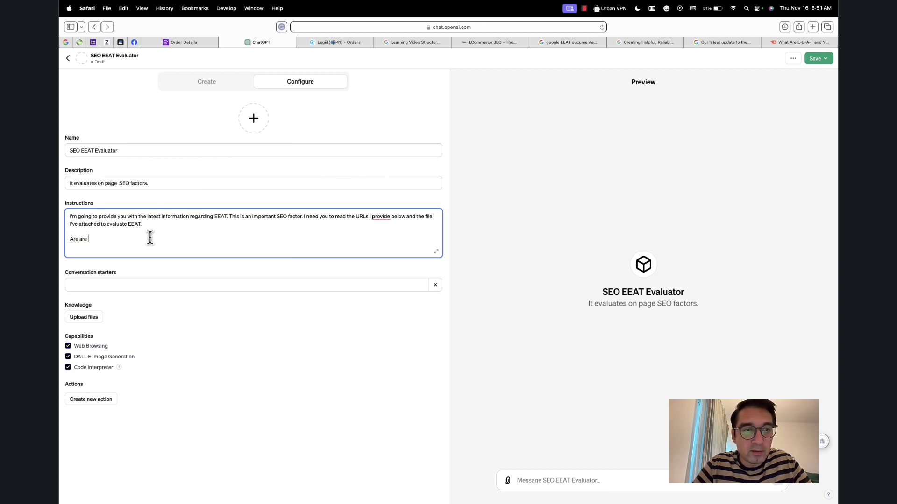
key("super+BackSpace")
type("Here are the U")
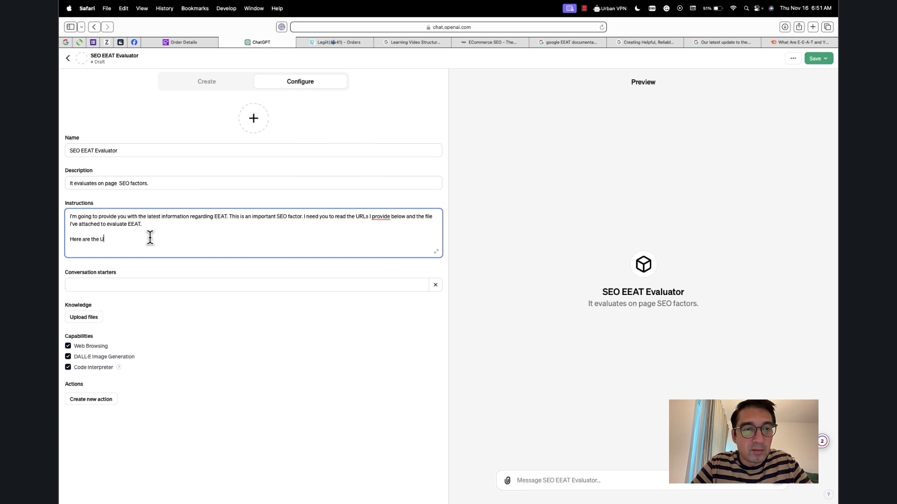
type("rLs with")
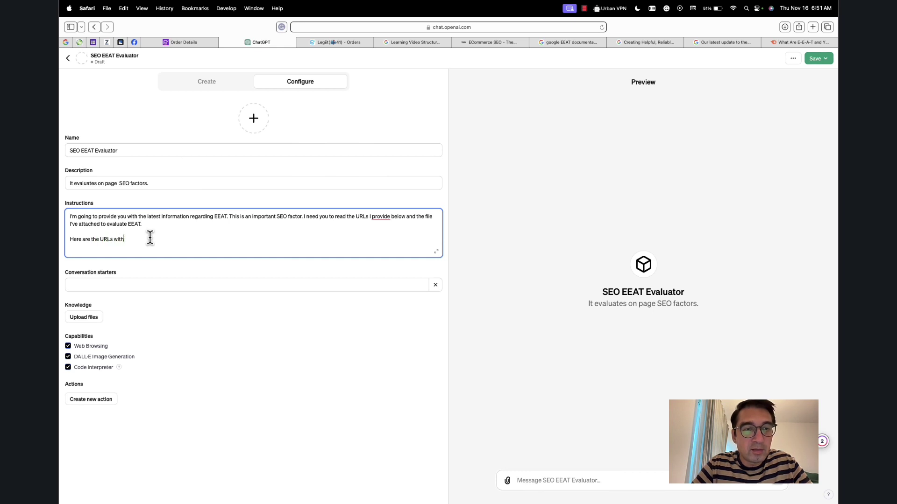
type(" the latest information:")
key("Return")
key("Return")
key("super+v")
key("Return")
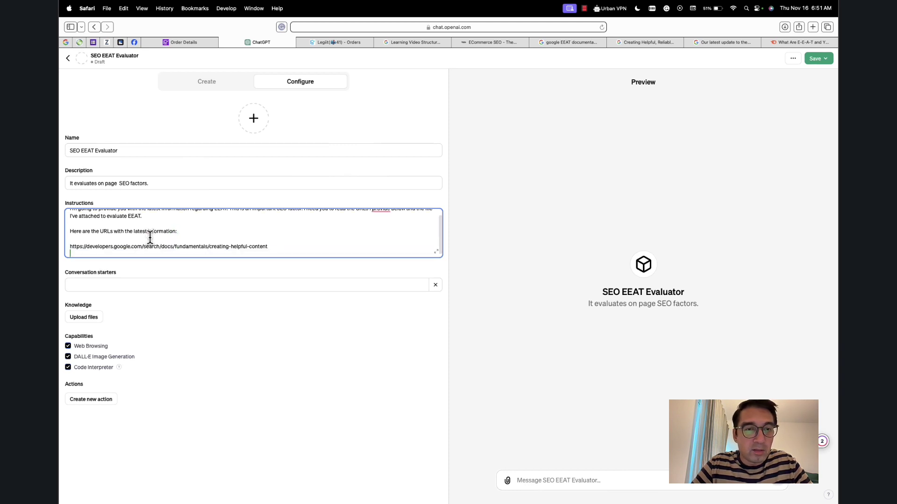
- Copy the December 2022 rater-guidelines E-E-A-T blog post URL and paste it as the second instruction link
left_click(647, 39)
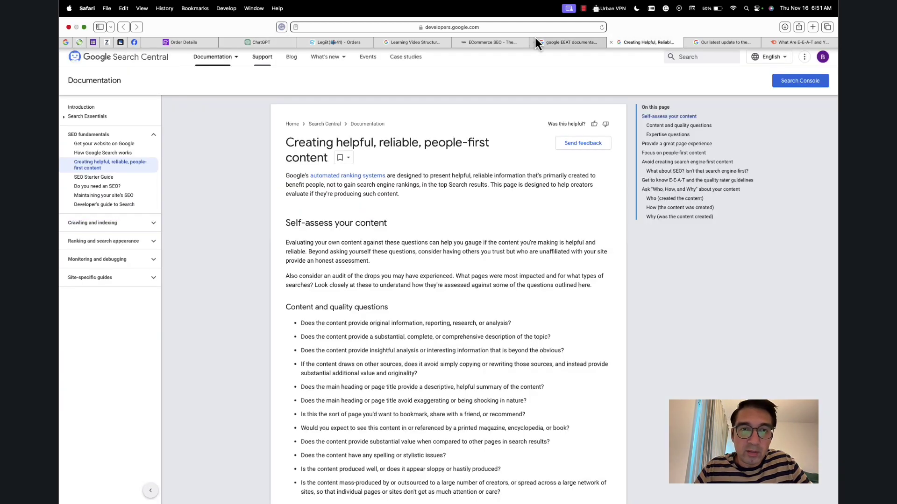
left_click(478, 31)
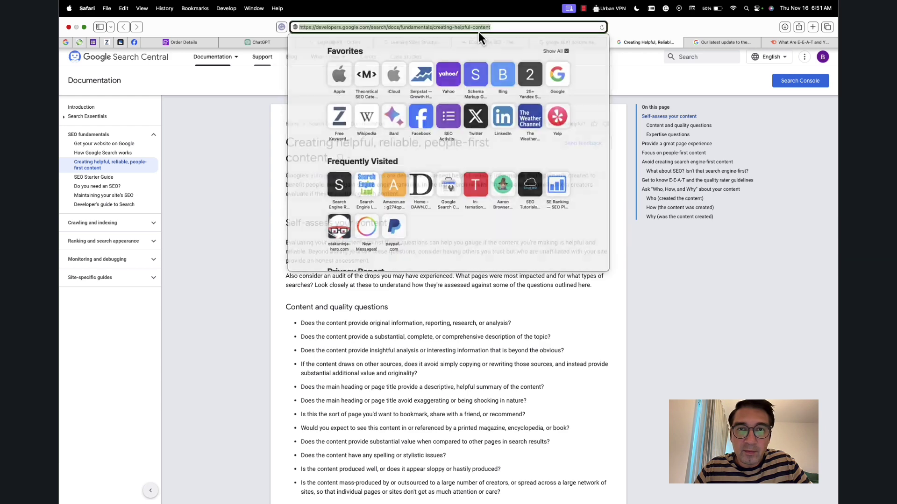
left_click(626, 35)
left_click(716, 43)
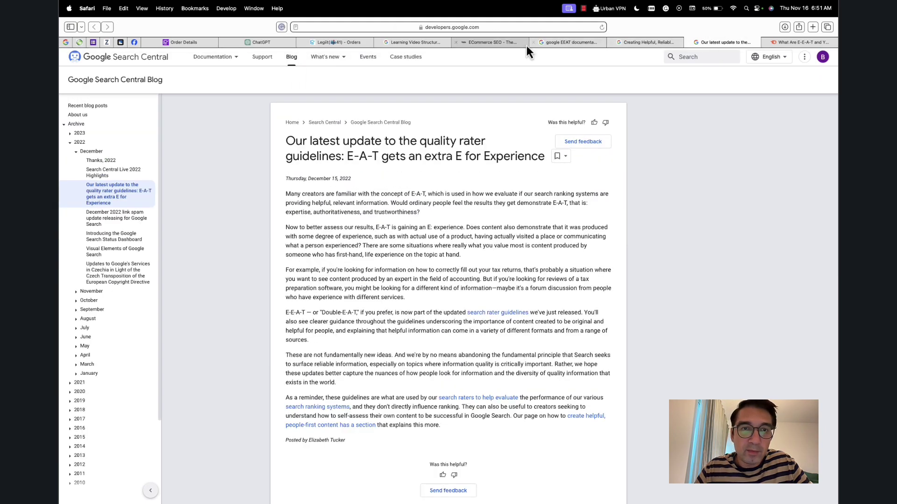
left_click(450, 32)
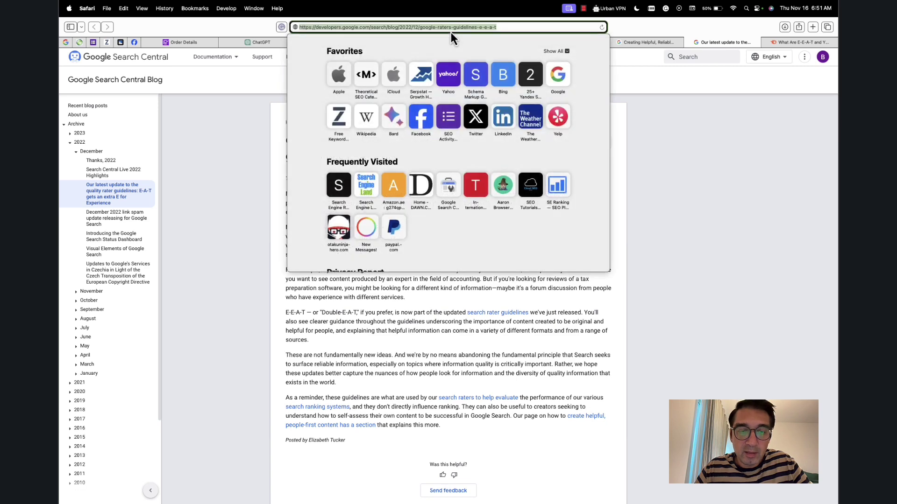
left_click(617, 200)
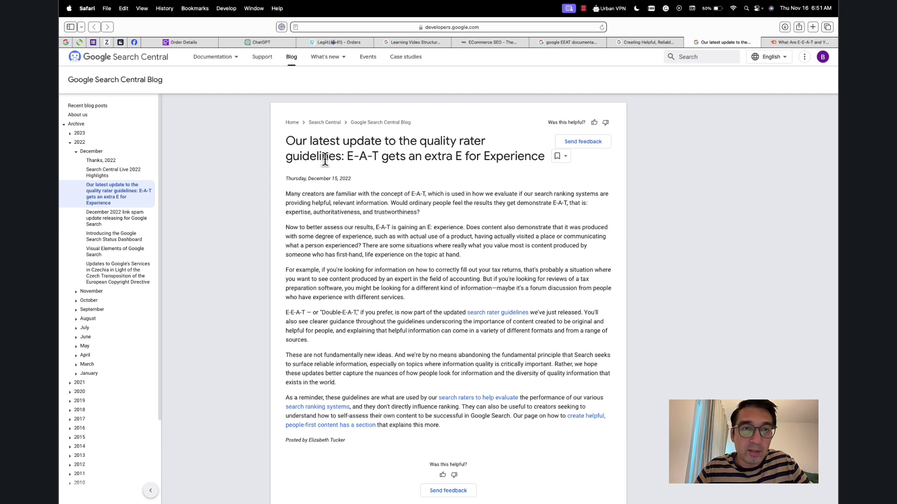
left_click(257, 42)
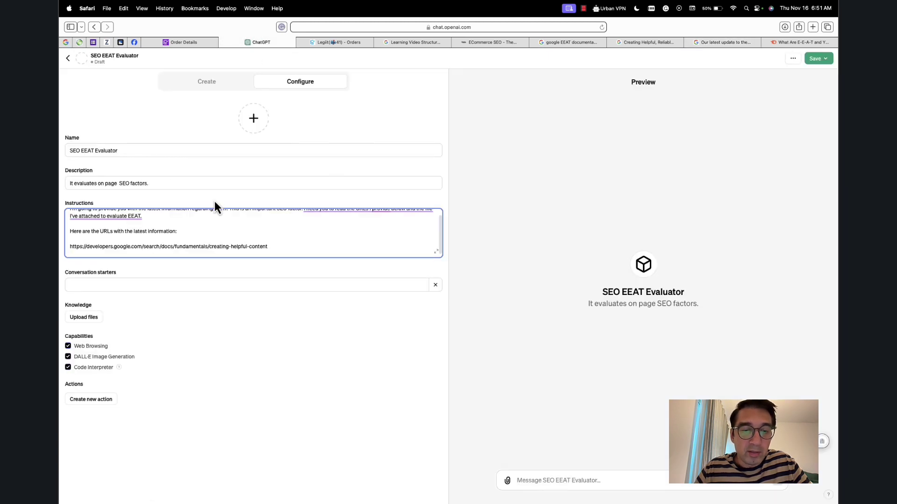
key("super+v")
key("Return")
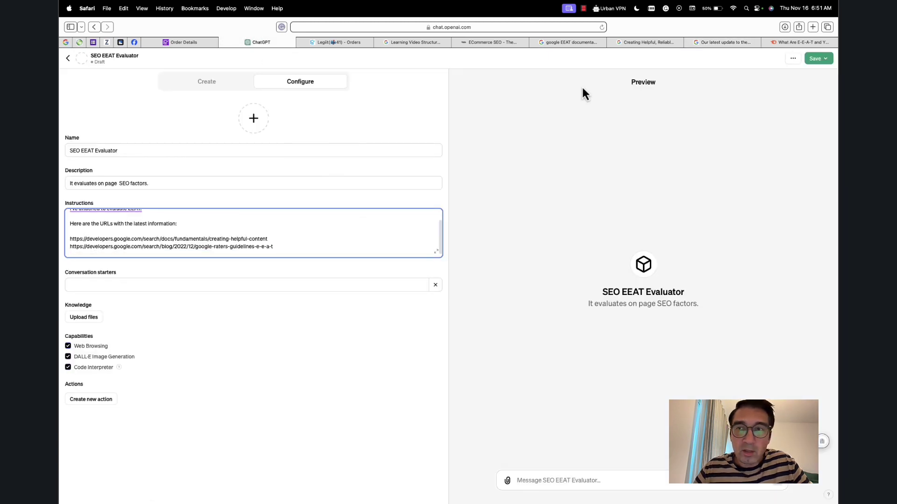
- Copy the Semrush E-E-A-T and YMYL article URL and paste it as the third instruction link
left_click(796, 43)
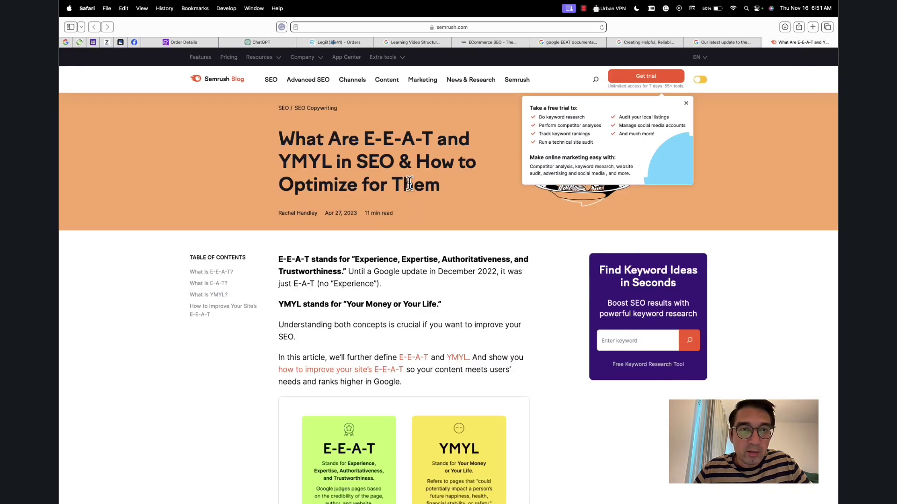
left_click(467, 27)
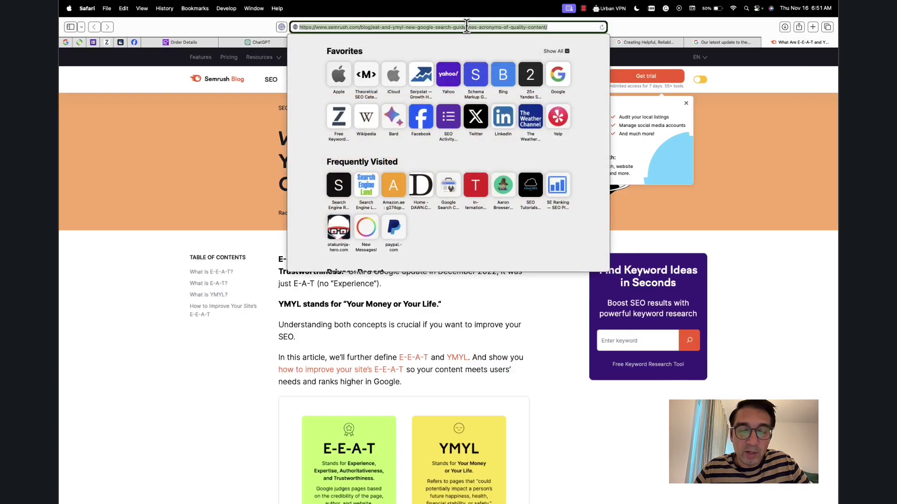
left_click(133, 360)
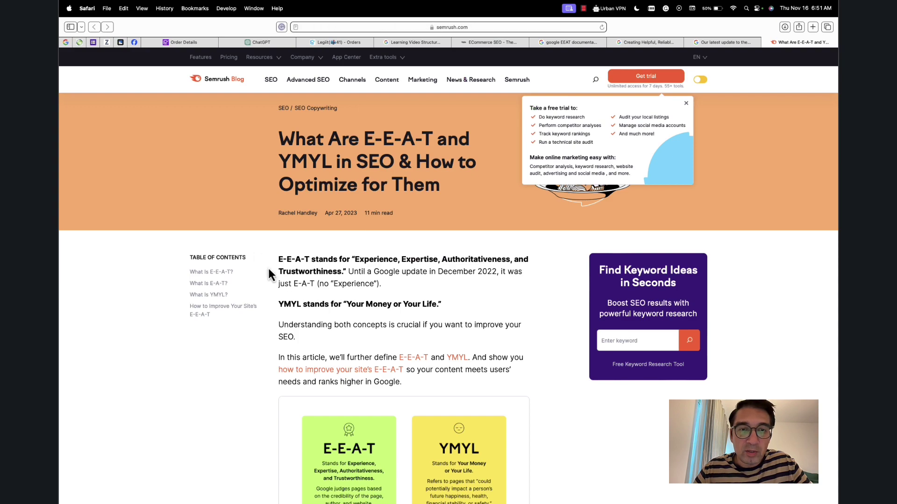
scroll(325, 258, "down", 3)
scroll(326, 259, "down", 15)
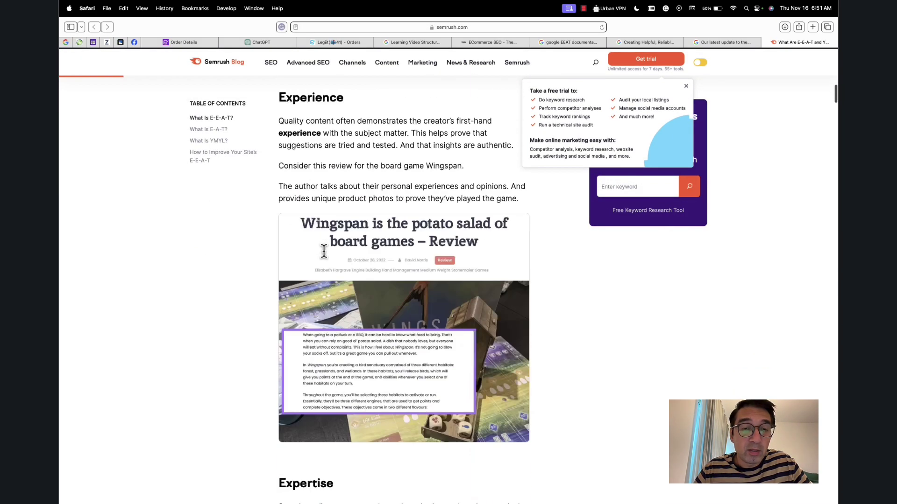
scroll(326, 253, "down", 8)
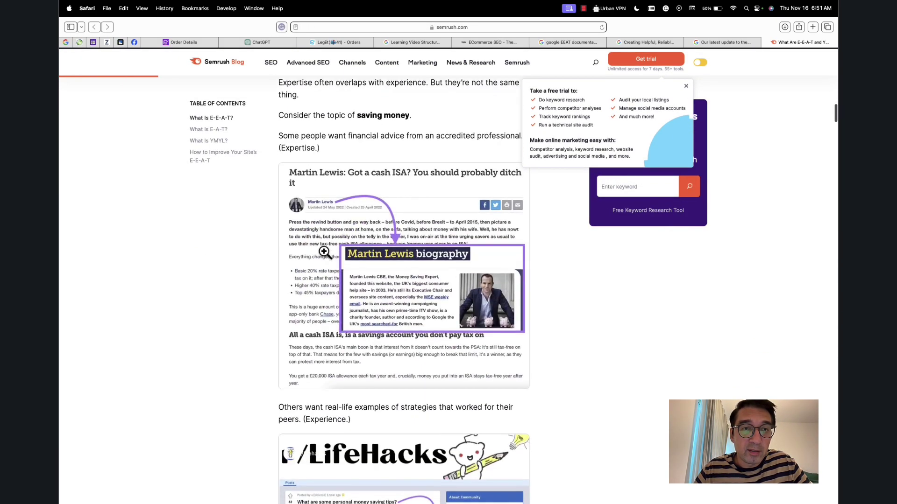
left_click(258, 43)
key("super+v")
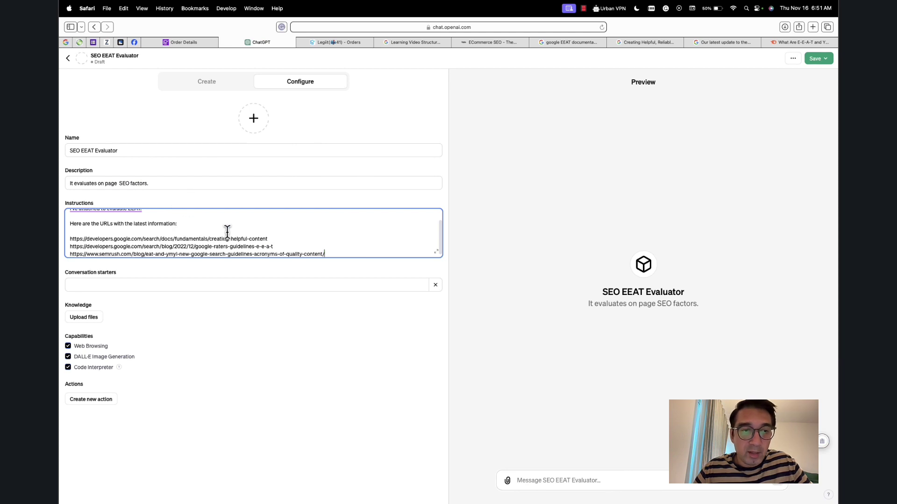
scroll(226, 233, "down", 1)
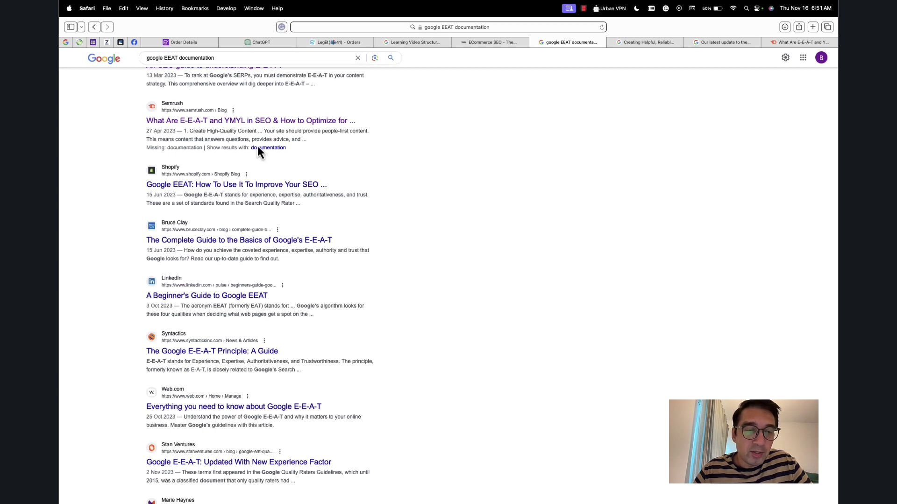
scroll(381, 164, "down", 2)
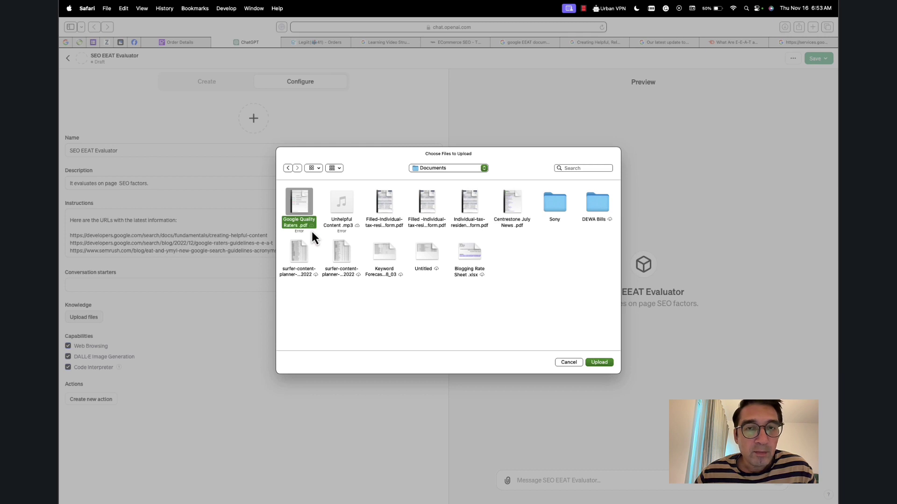
- Upload 'Google Quality Raters .pdf' as a knowledge file
left_click(601, 364)
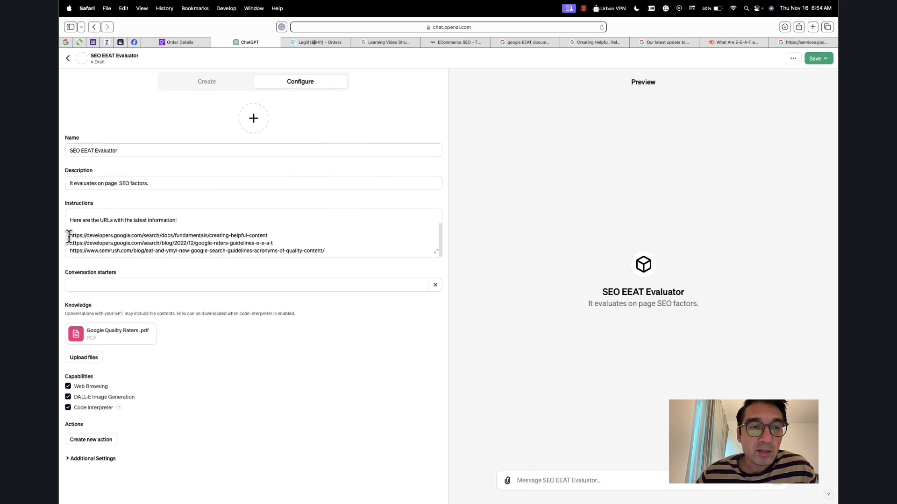
- Highlight the three source URLs in the instructions, then expand Additional Settings
left_click_drag(69, 235, 340, 258)
left_click(286, 346)
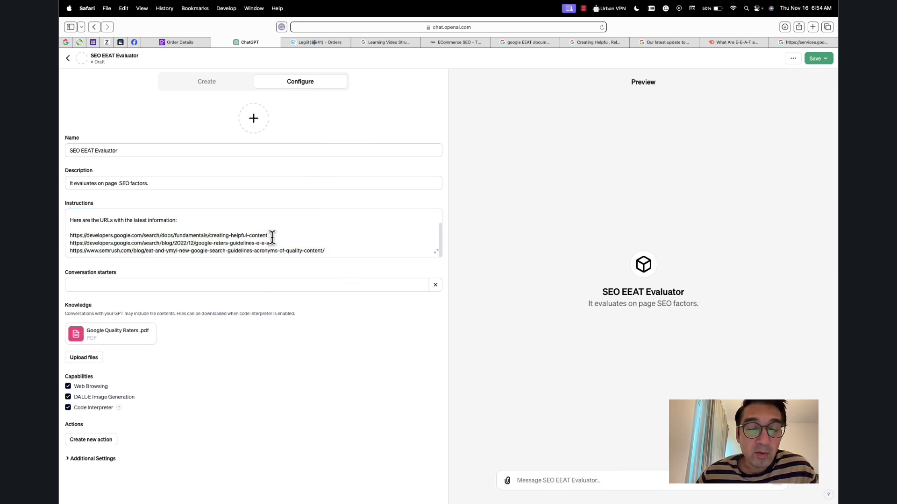
left_click_drag(272, 237, 74, 234)
triple_click(183, 232)
double_click(194, 236)
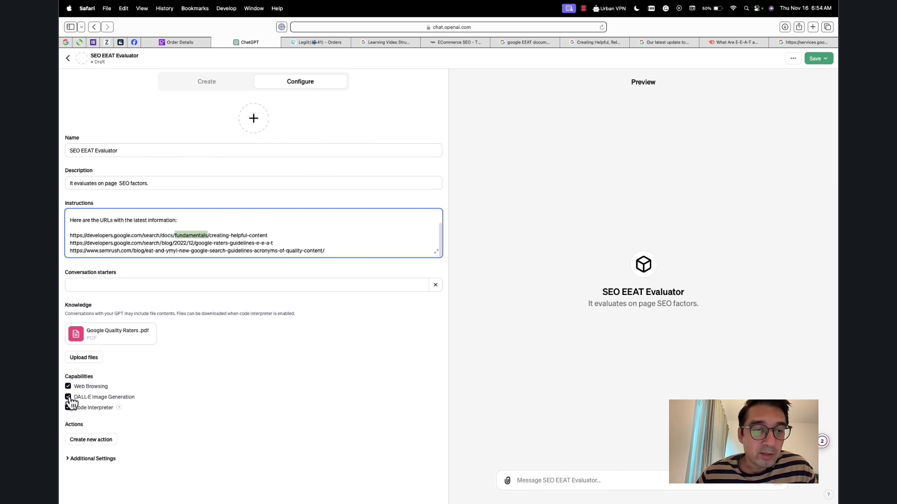
left_click(68, 460)
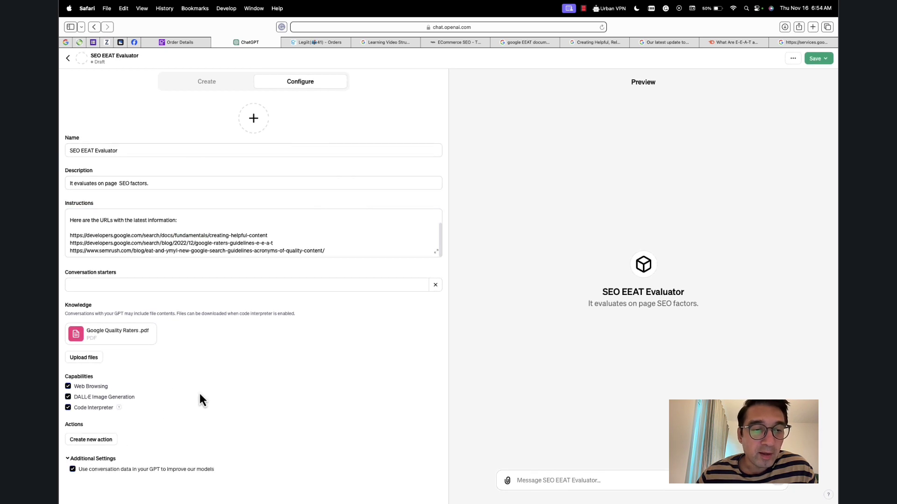
- Glance at the new-action page, return to the configuration, and open the profile picture options
left_click(100, 446)
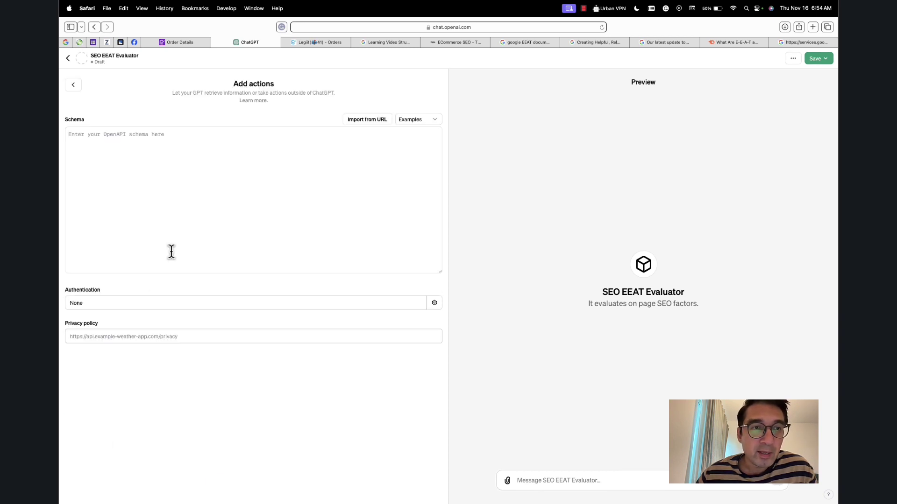
left_click(75, 85)
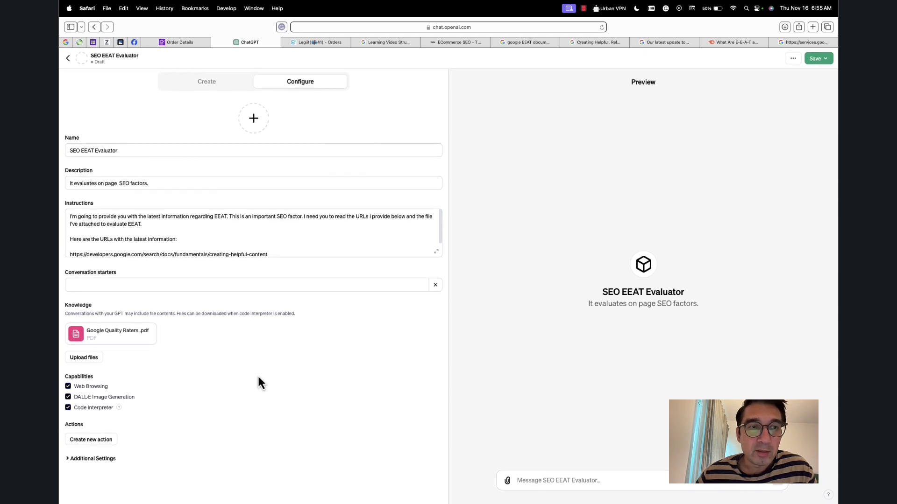
left_click(252, 120)
left_click(255, 147)
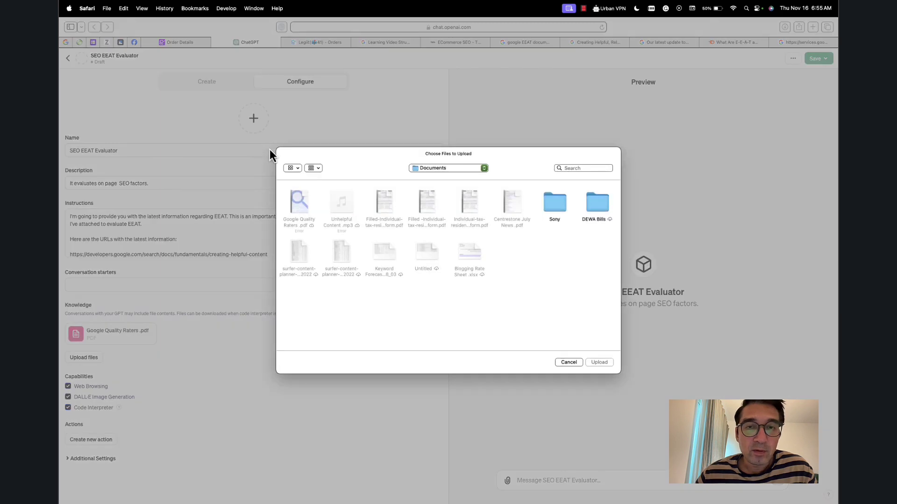
left_click(568, 363)
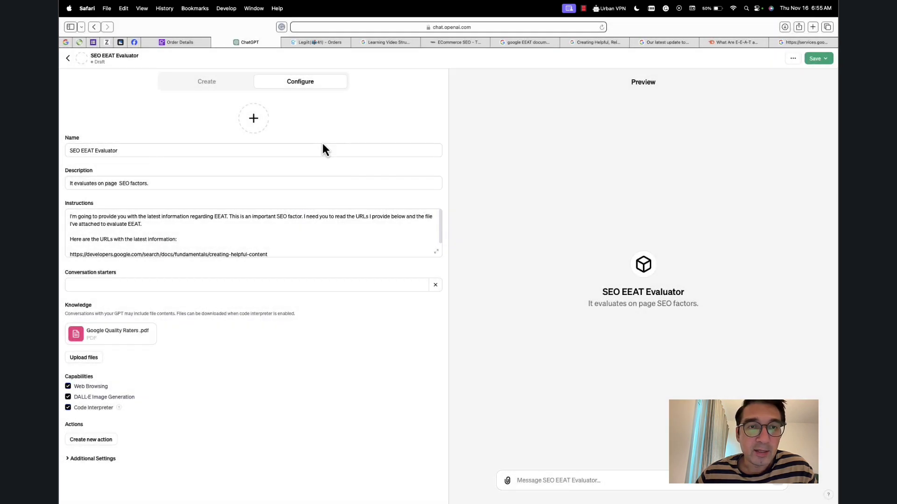
left_click(259, 128)
left_click(252, 172)
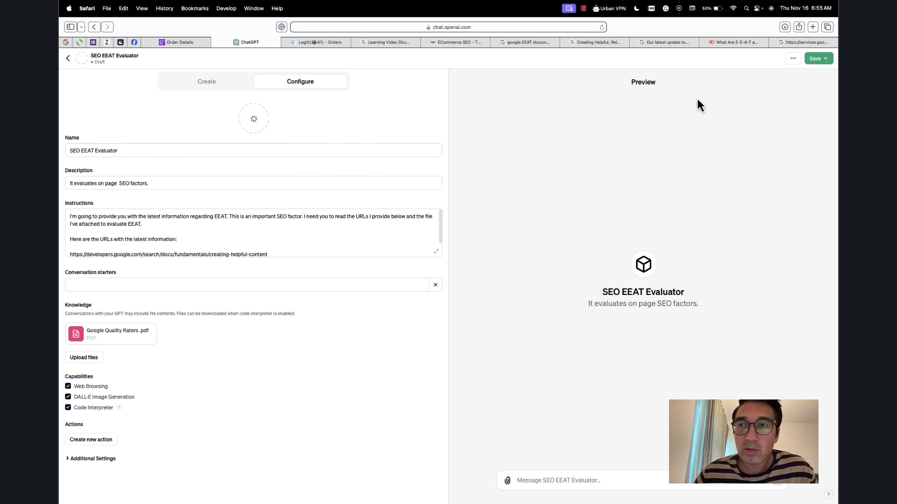
- Save and publish the SEO EEAT Evaluator with visibility set to Only me
left_click(830, 59)
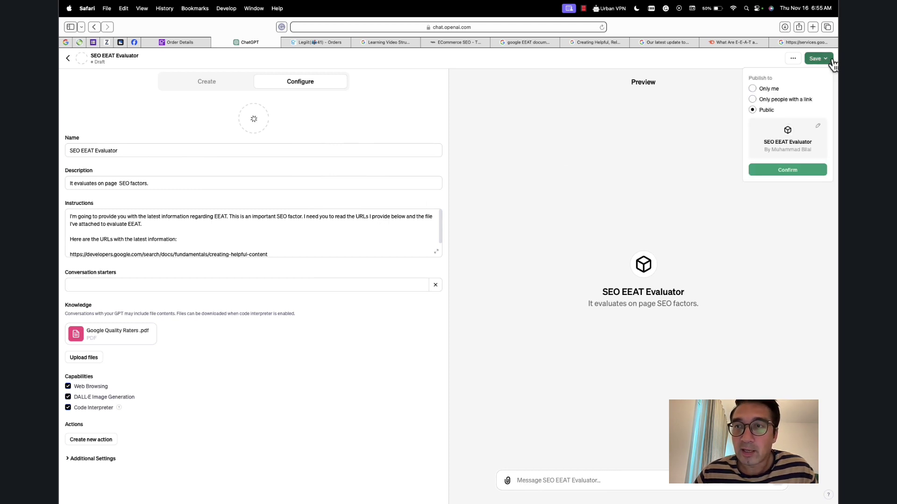
left_click(754, 89)
left_click(770, 124)
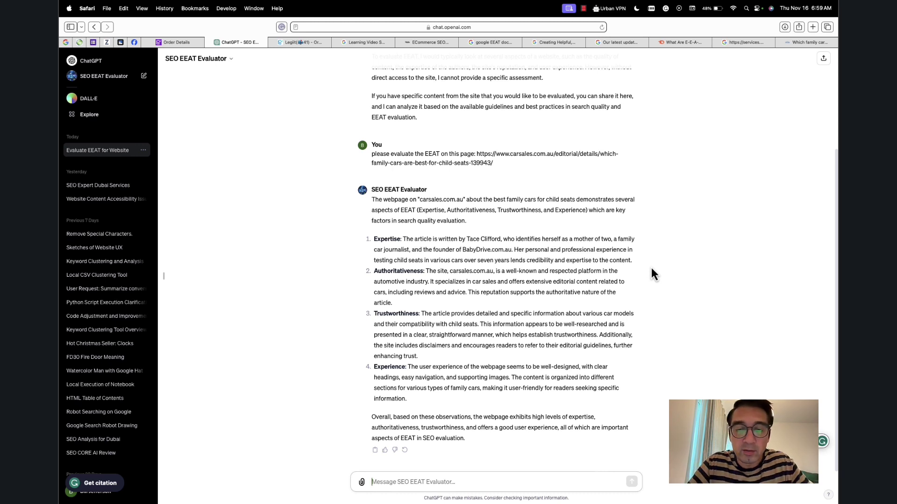
- Ask the evaluator how to improve the carsales child-seats page's EEAT, pasting its URL
type("how can we improve EEAT on this")
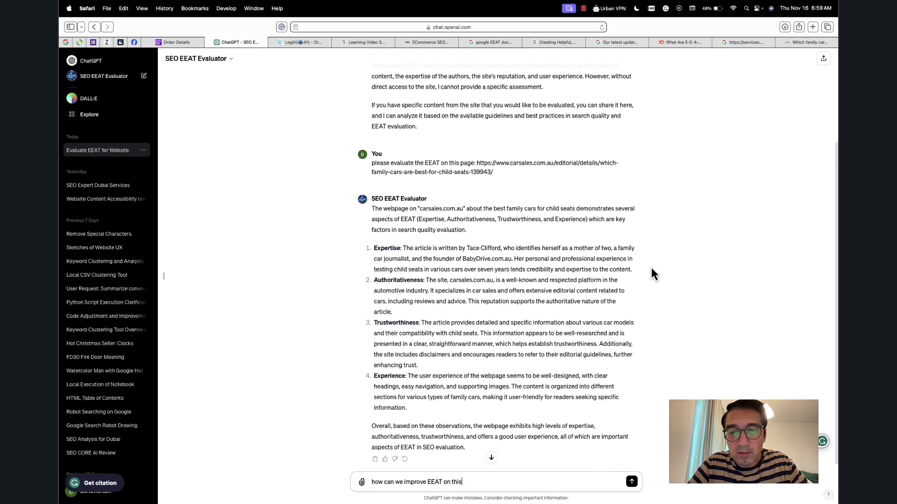
key("BackSpace")
key("BackSpace")
key("BackSpace")
key("BackSpace")
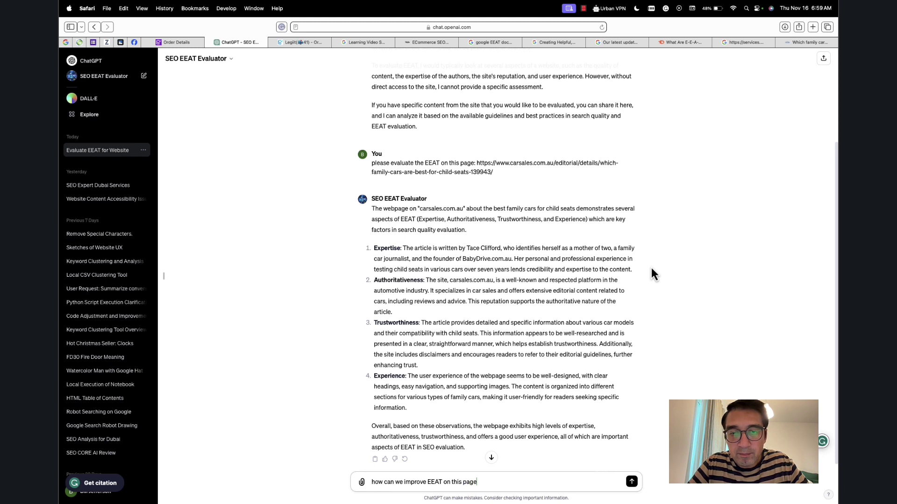
type("https://www.carsales.com.au/editorial/details/which-family-cars-are-best-for-child-seats-139943/")
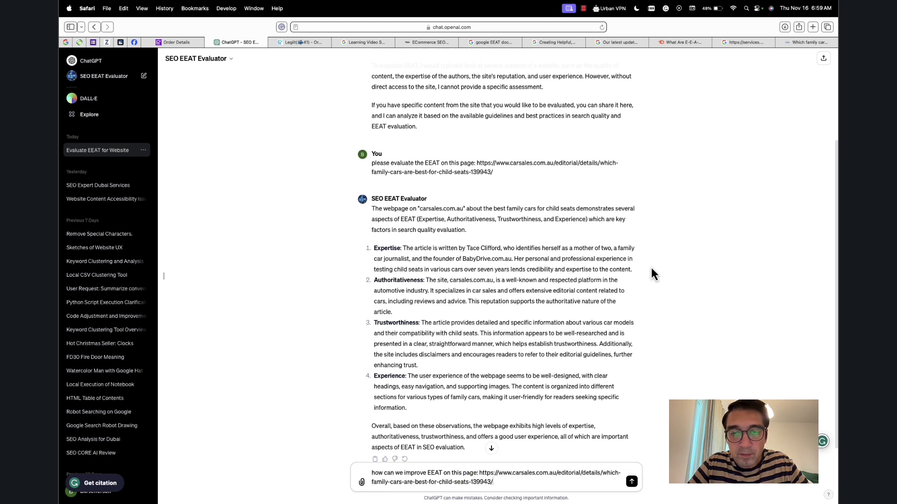
key("Return")
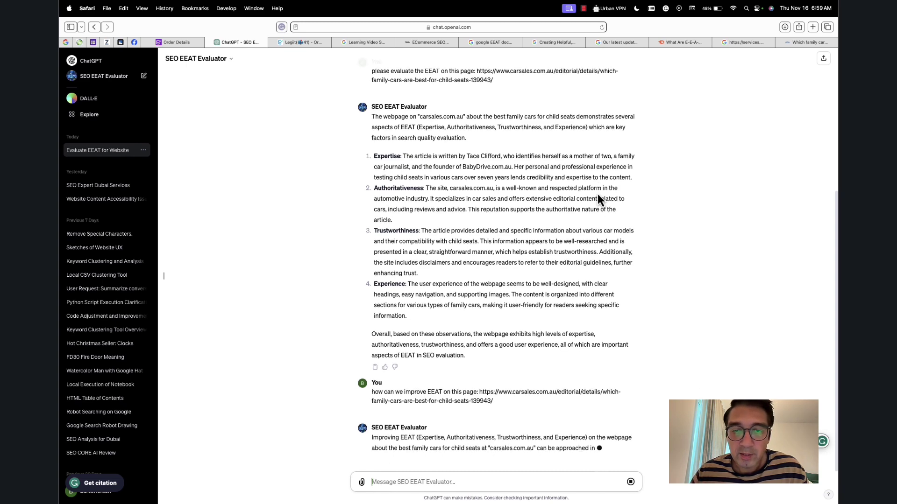
- Read the first numbered suggestions and compare them against the carsales article
scroll(401, 206, "up", 1)
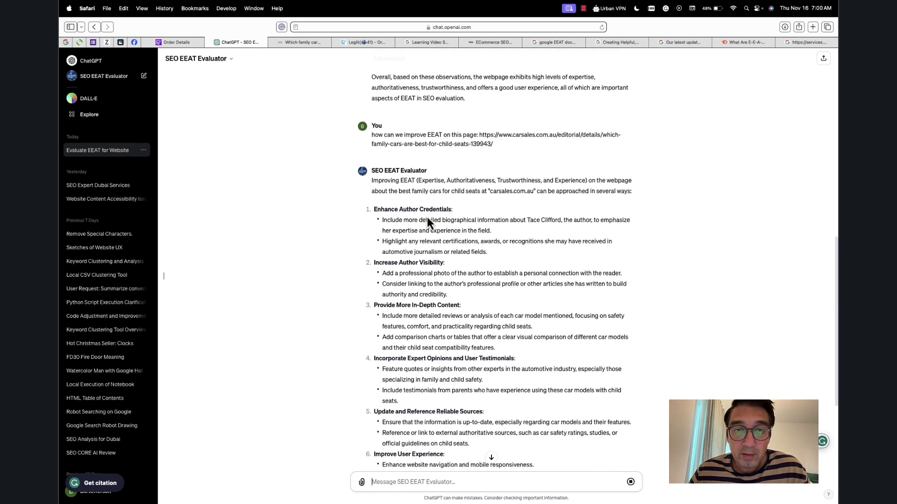
left_click_drag(380, 219, 467, 252)
right_click(468, 252)
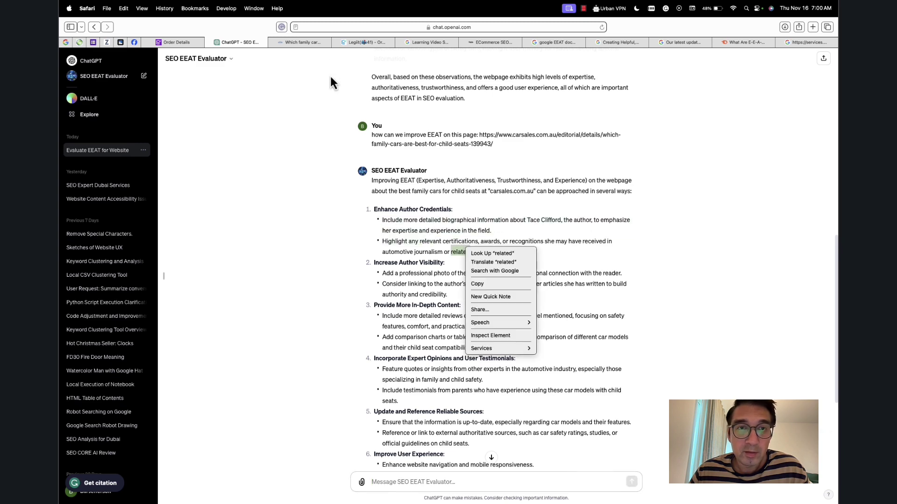
left_click(305, 42)
left_click(304, 42)
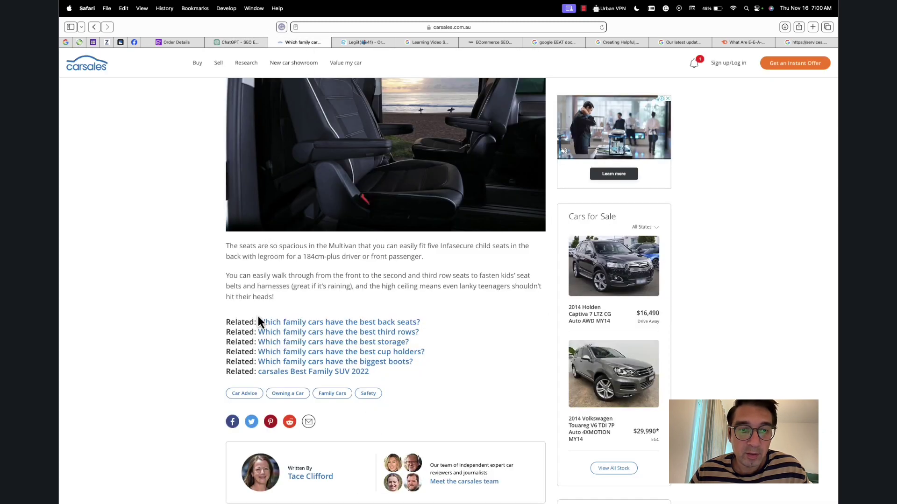
scroll(258, 316, "down", 5)
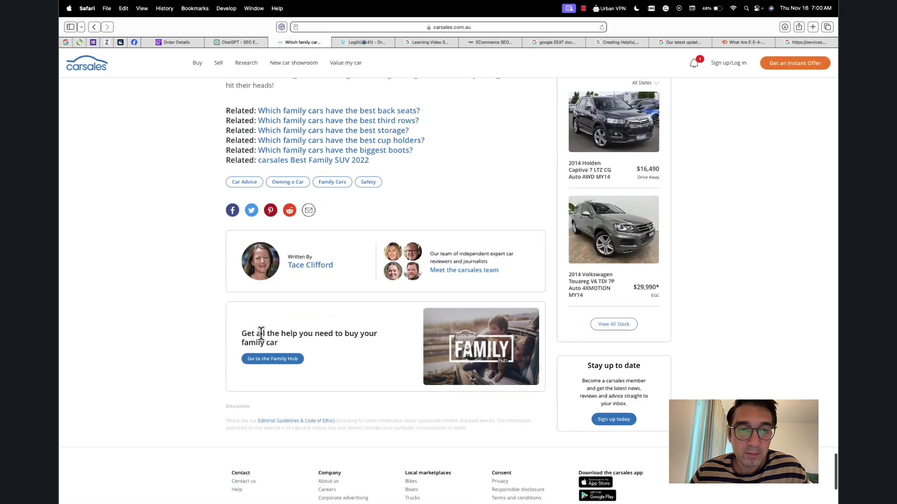
left_click(247, 41)
scroll(406, 270, "down", 1)
scroll(406, 270, "down", 3)
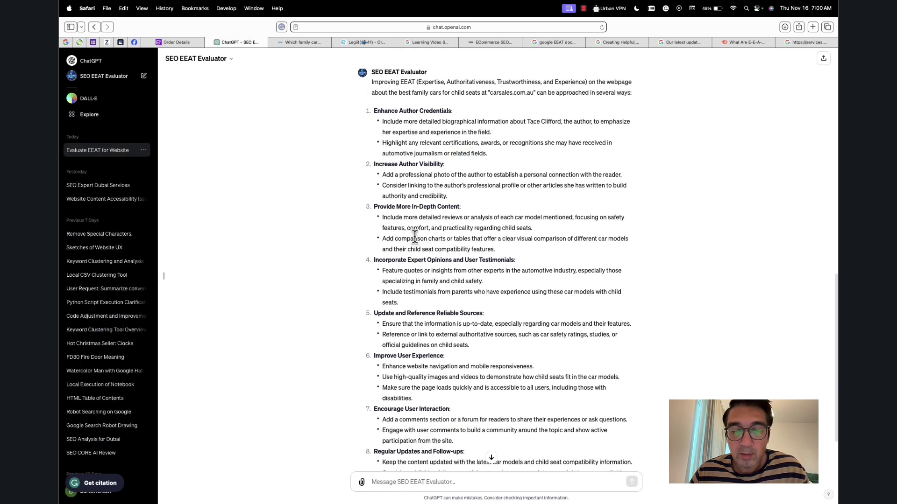
- Select the earlier 'please evaluate the EEAT…' request in full and copy it
scroll(413, 283, "down", 3)
scroll(413, 282, "up", 5)
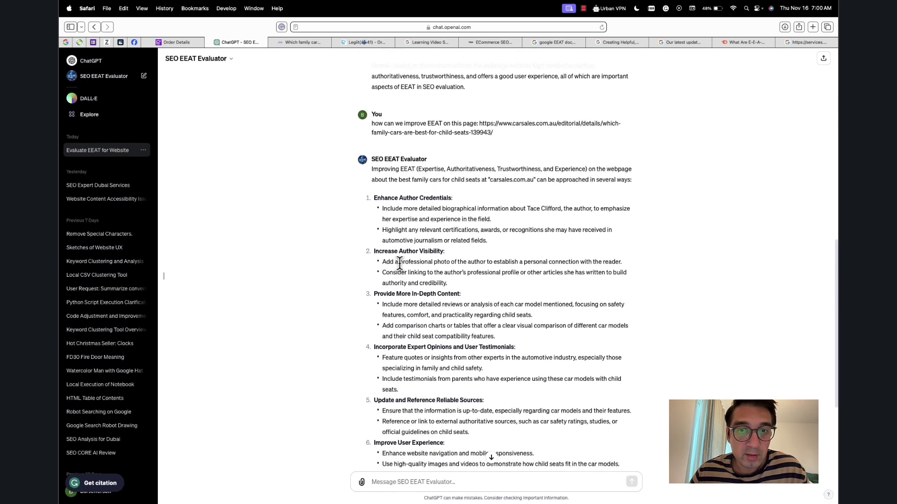
scroll(397, 261, "down", 5)
scroll(400, 262, "up", 15)
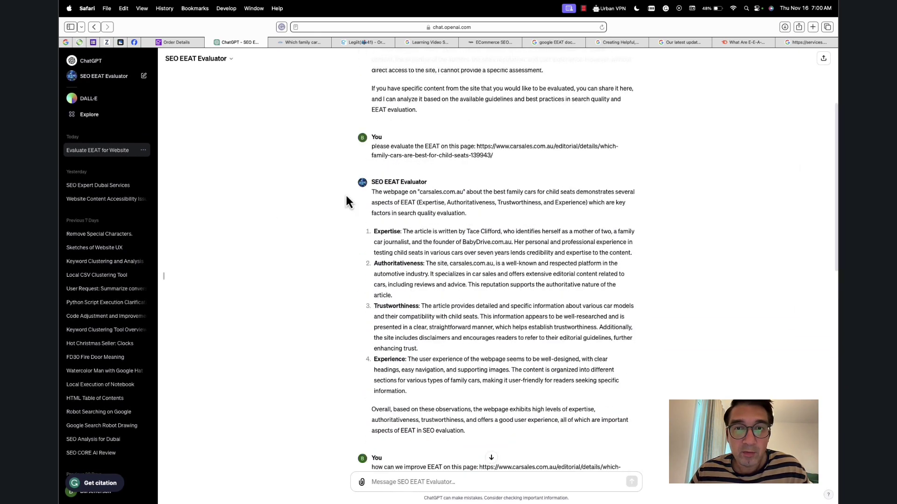
scroll(436, 199, "up", 2)
left_click_drag(493, 212, 368, 205)
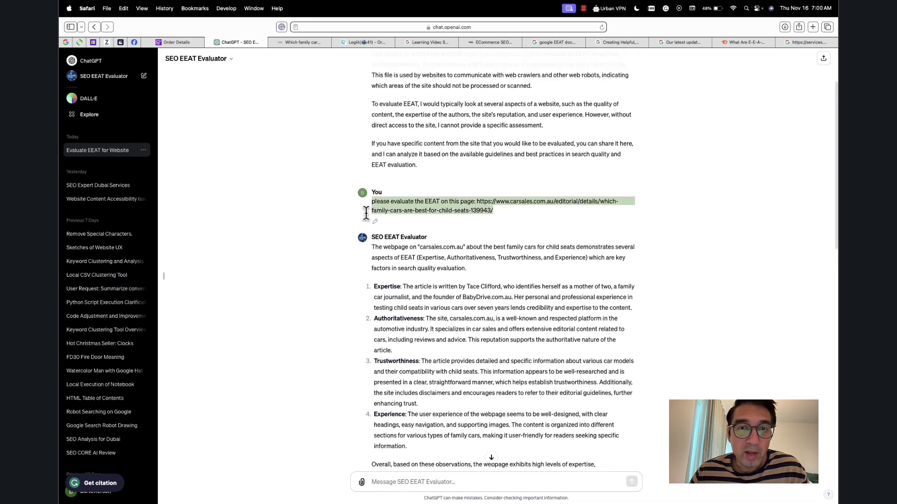
left_click(368, 205)
triple_click(372, 206)
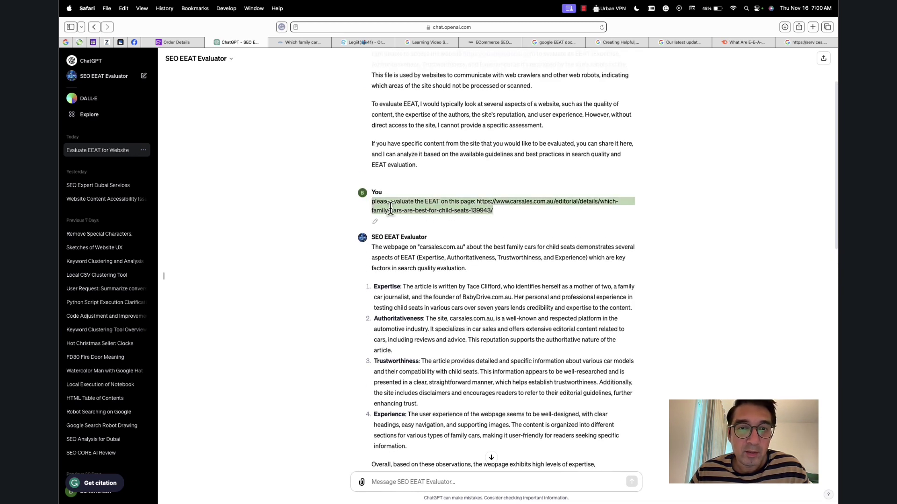
right_click(391, 208)
left_click(404, 240)
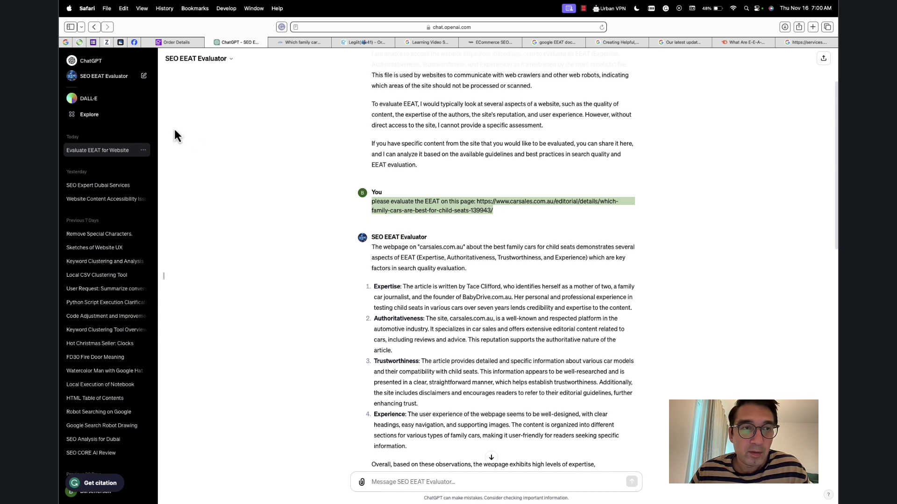
- In a new regular chat, write 'how do I improve the EEAT on this page:' and paste the carsales URL
left_click(144, 62)
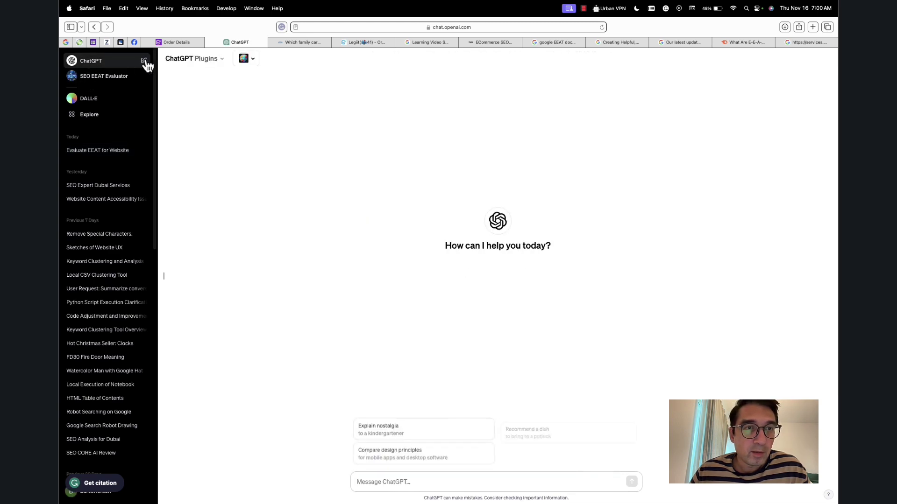
left_click(387, 478)
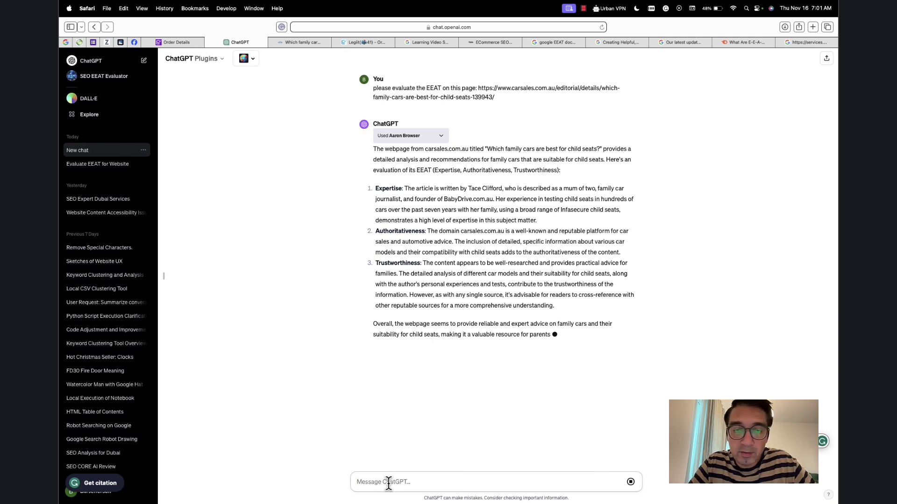
type("how do I improve the EEAT on this page:")
key("super+v")
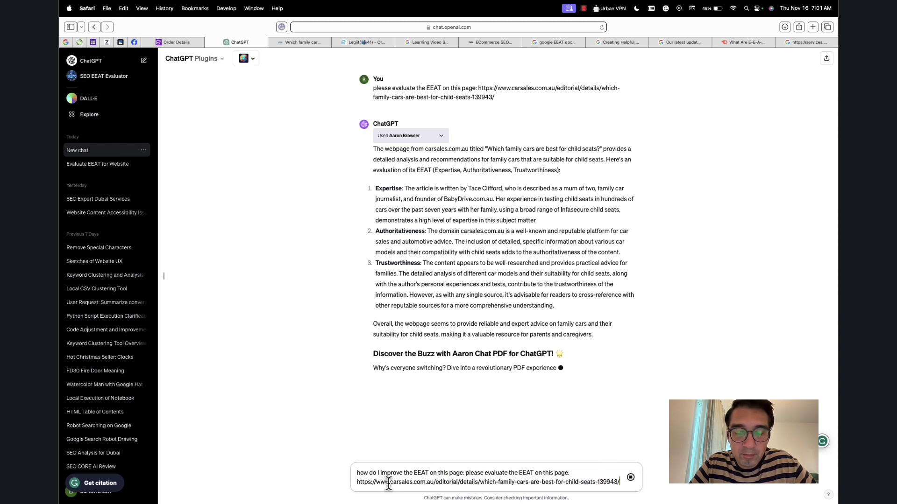
left_click_drag(466, 473, 570, 472)
- Send the question without the leftover wording, then read the Enhance Author Credentials suggestion
key("BackSpace")
key("Return")
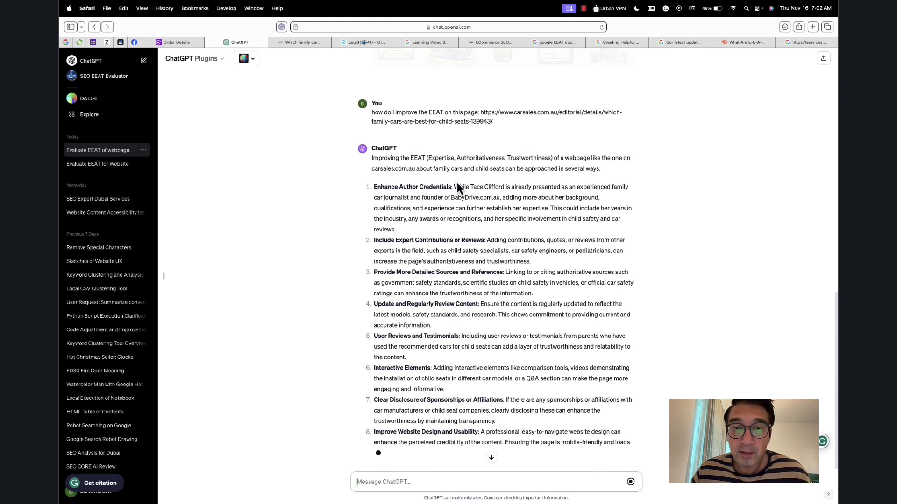
left_click_drag(453, 183, 477, 226)
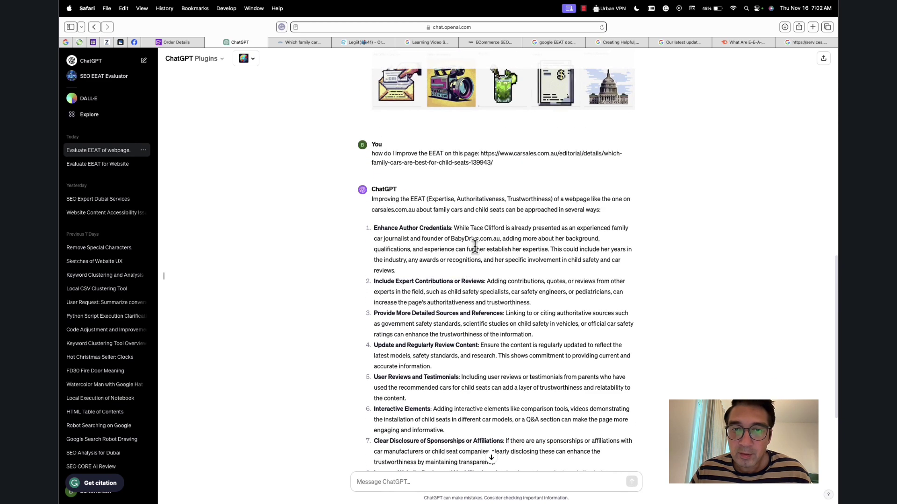
triple_click(474, 245)
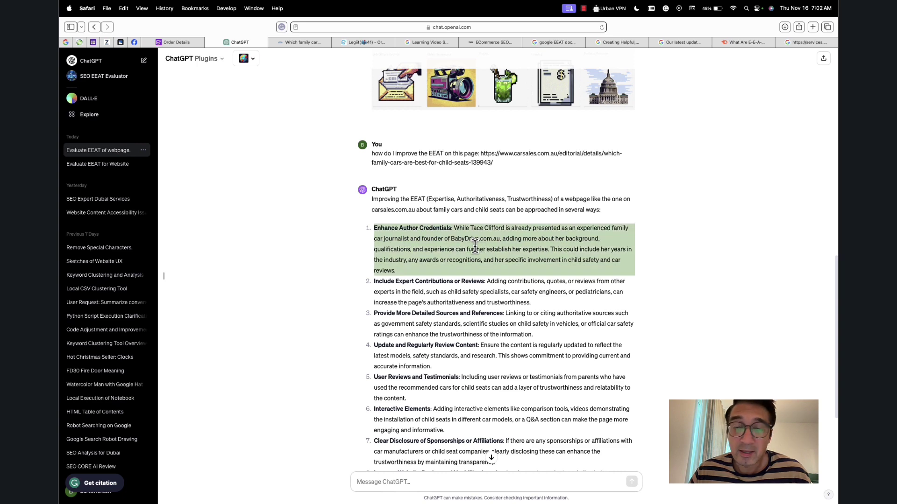
triple_click(460, 244)
- Review the engagement, SEO optimization, website design, sponsorship disclosure and interactive elements suggestions
scroll(460, 245, "down", 5)
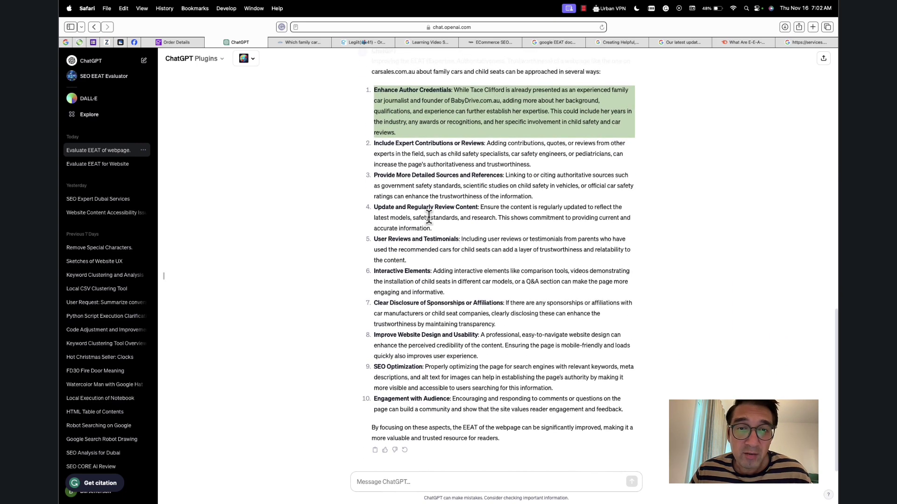
triple_click(377, 399)
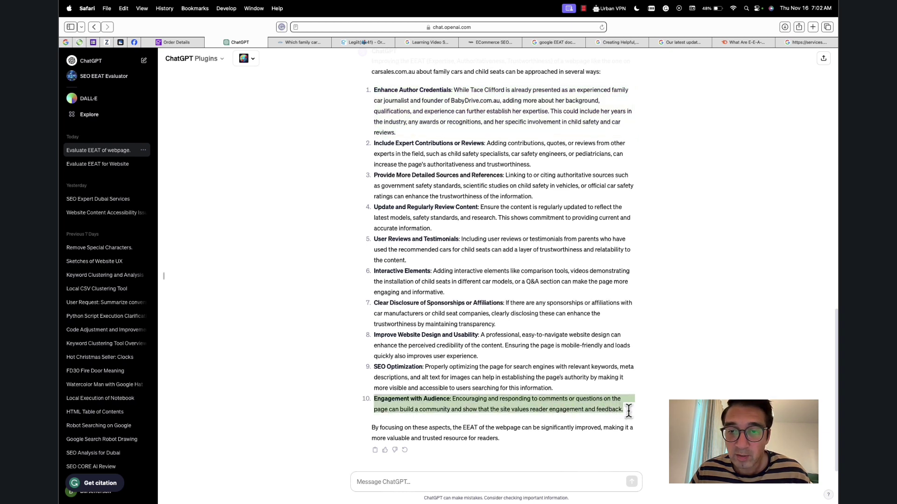
left_click(453, 397)
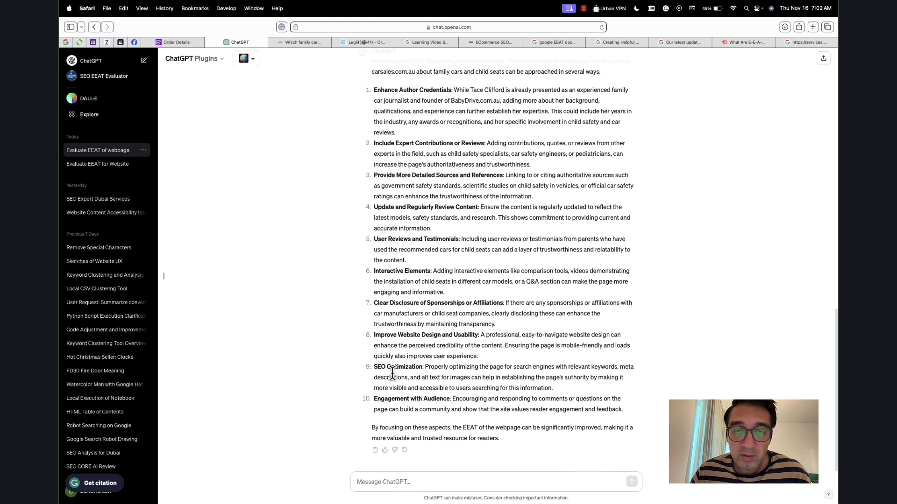
left_click_drag(374, 367, 576, 389)
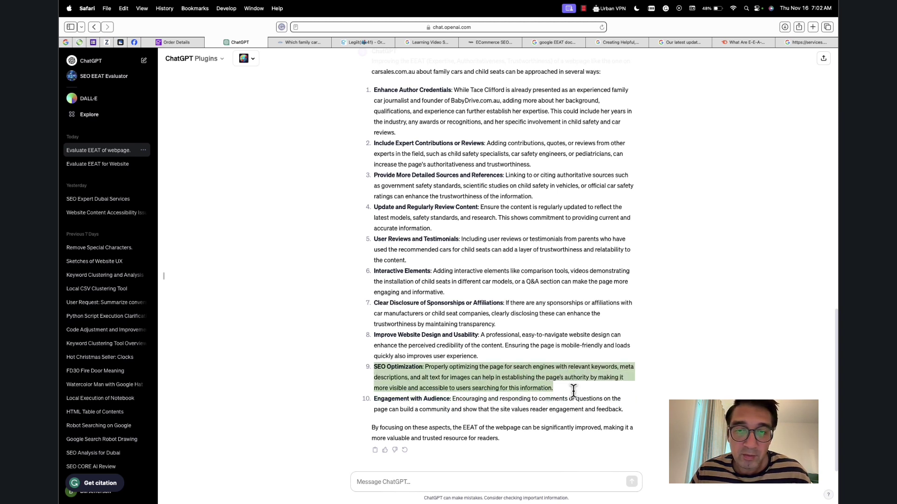
scroll(504, 358, "up", 1)
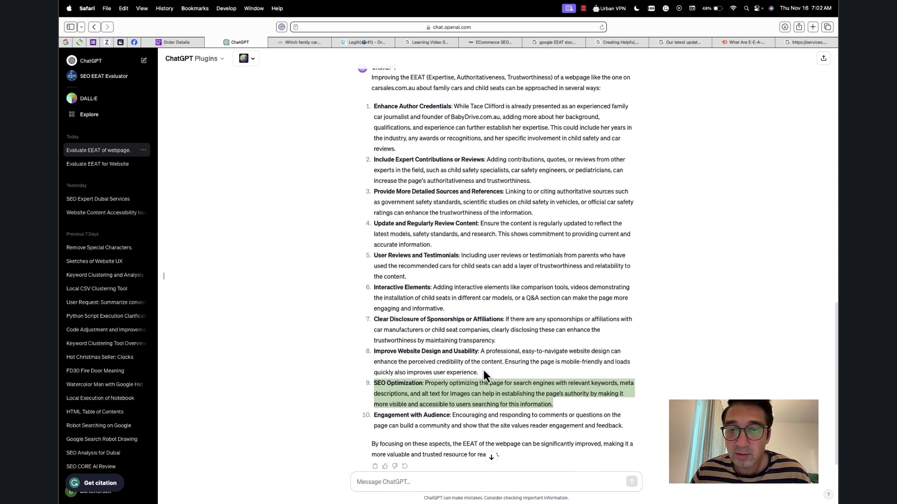
left_click_drag(482, 373, 371, 352)
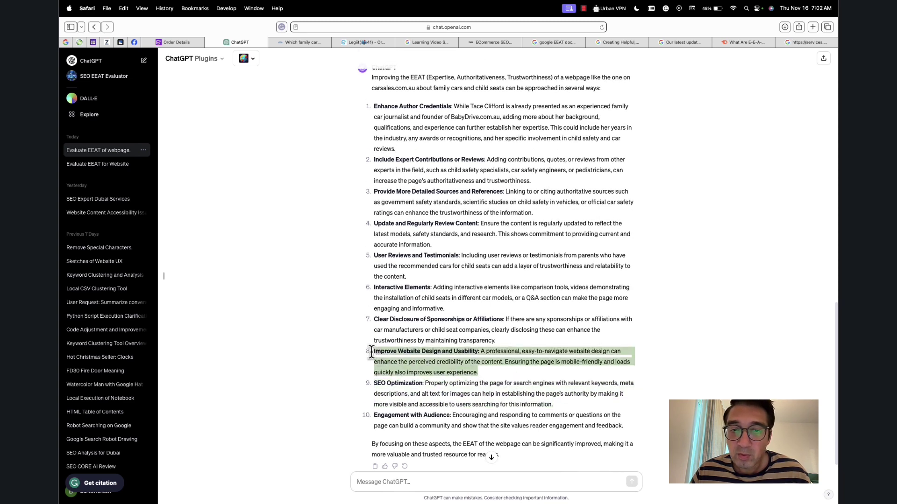
scroll(426, 354, "up", 1)
left_click(456, 341)
left_click_drag(497, 356, 374, 333)
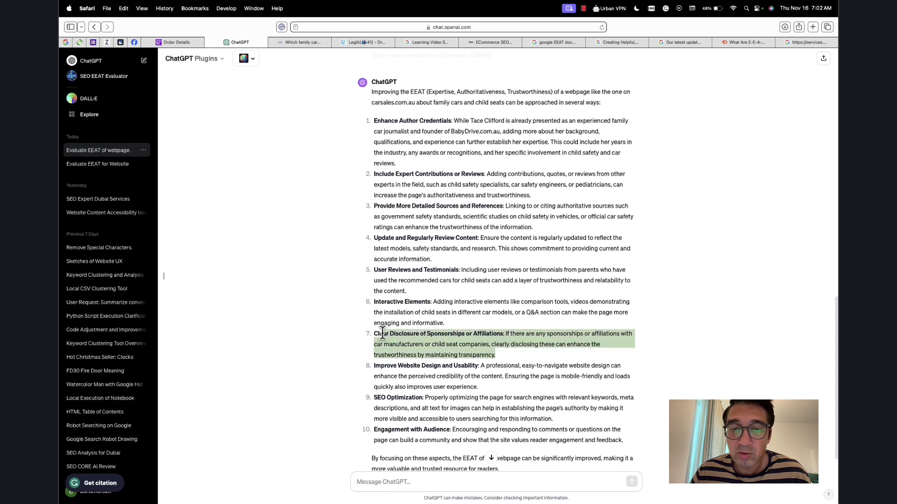
triple_click(414, 309)
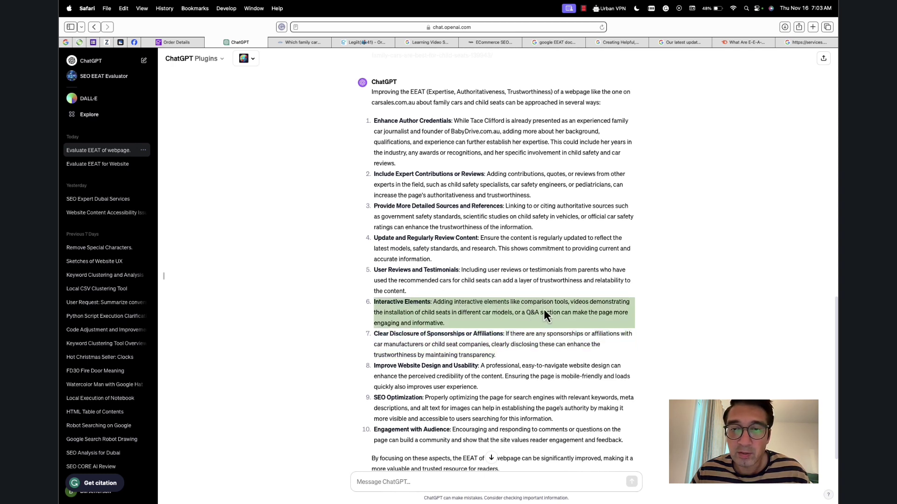
scroll(545, 313, "up", 2)
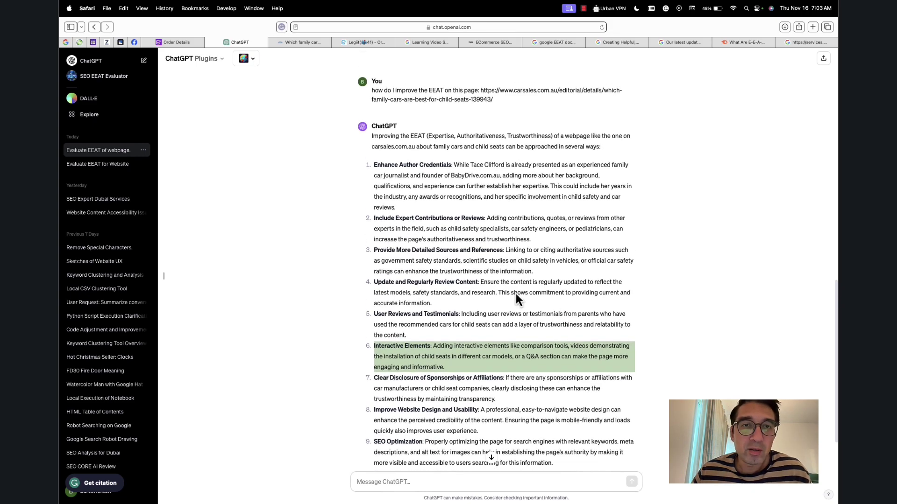
- Scroll the carsales child-seats article up to its title and author intro
left_click(301, 44)
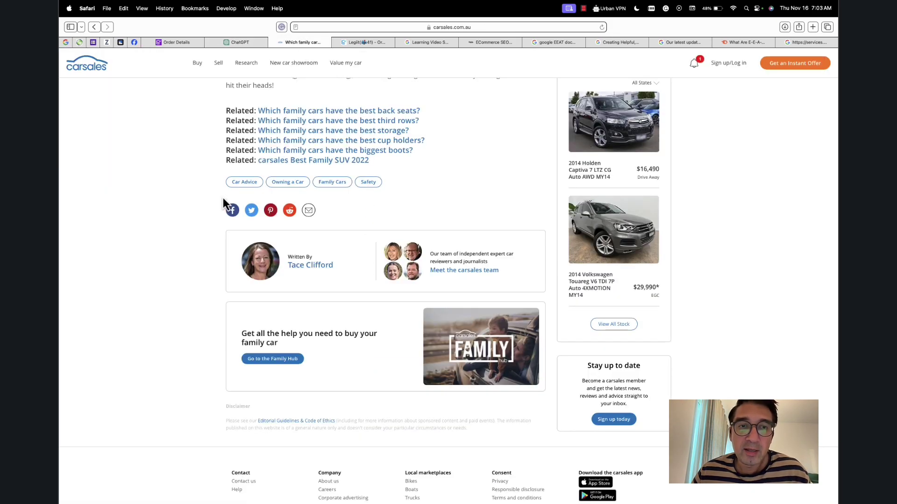
scroll(222, 197, "up", 20)
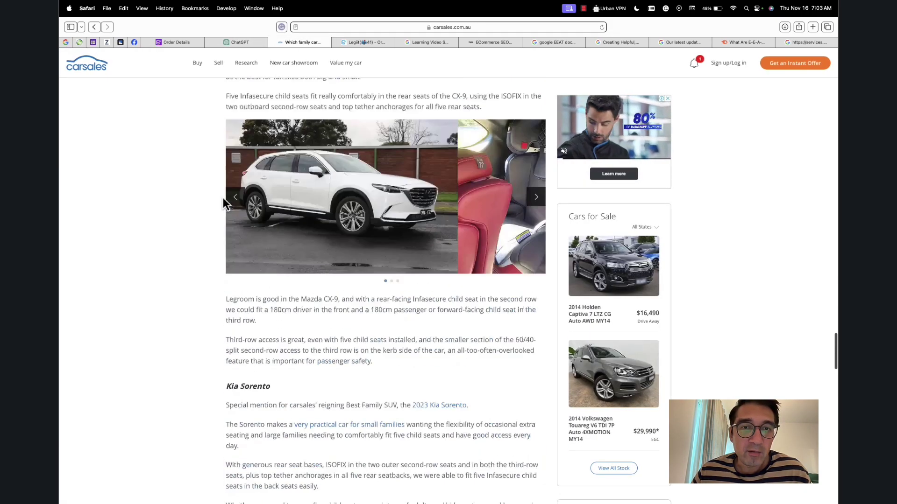
scroll(223, 198, "up", 20)
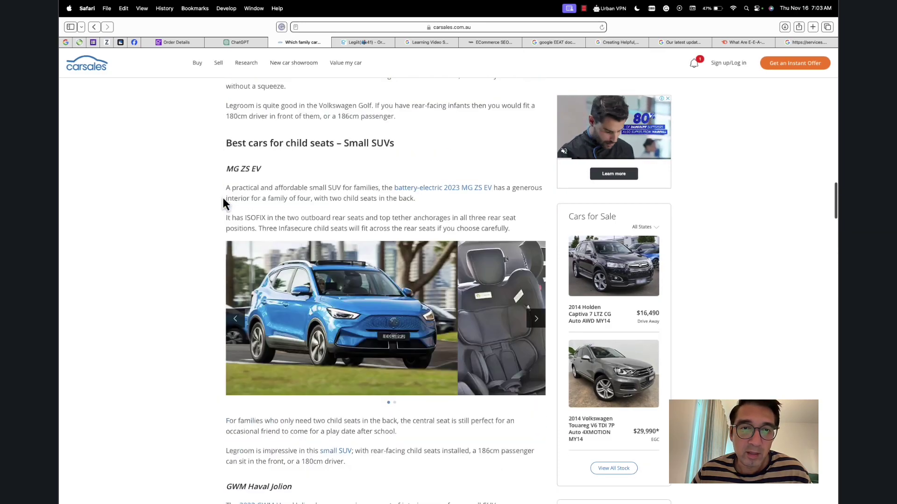
scroll(223, 201, "up", 20)
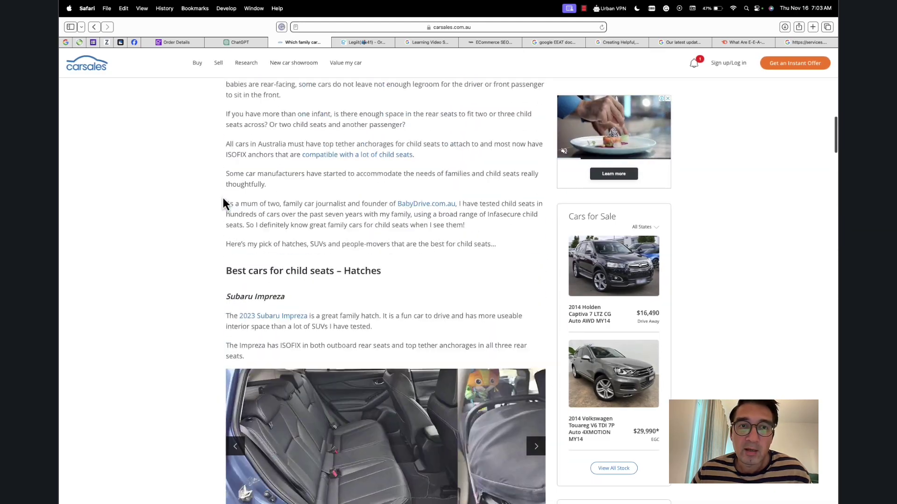
scroll(223, 198, "up", 15)
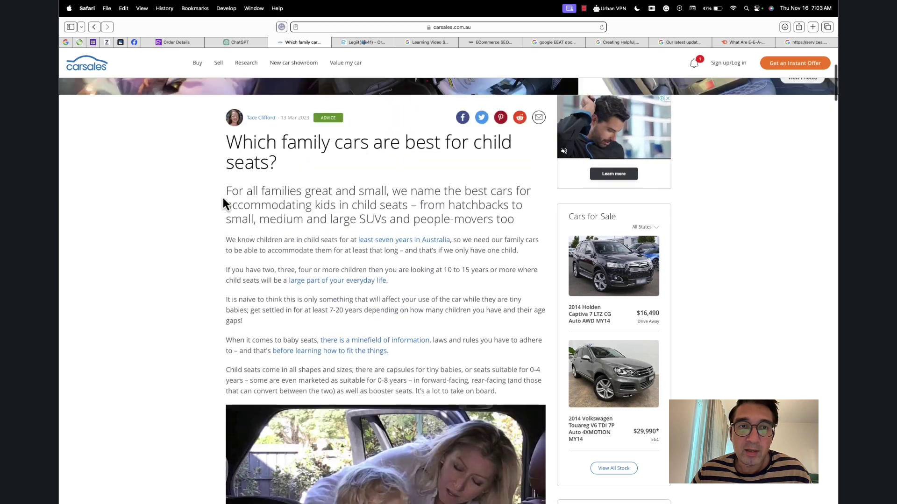
scroll(223, 197, "up", 1)
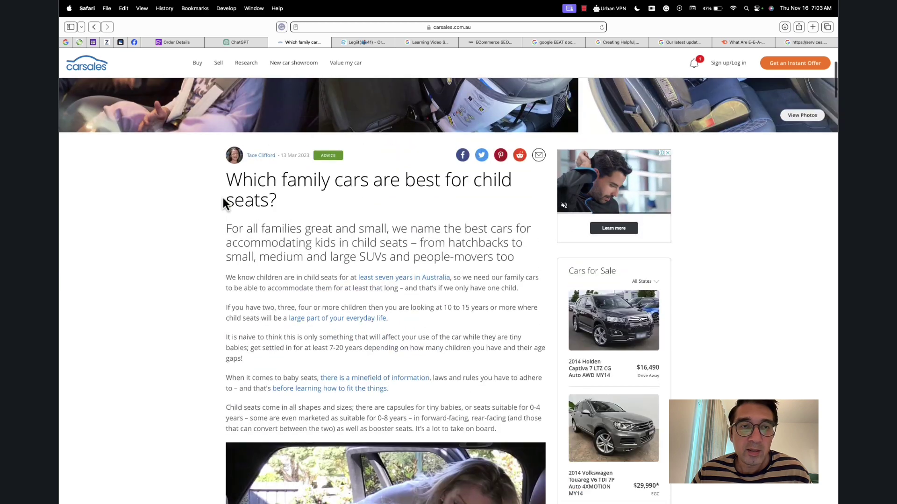
- Check ChatGPT's User Reviews and Testimonials suggestion, then scroll the article down to its SUV picks
left_click(239, 42)
scroll(384, 223, "down", 2)
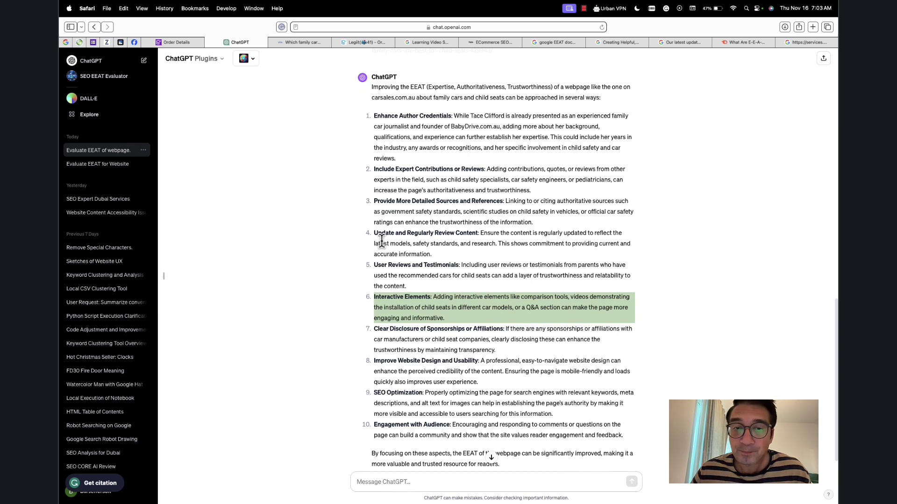
left_click_drag(409, 287, 367, 266)
triple_click(406, 270)
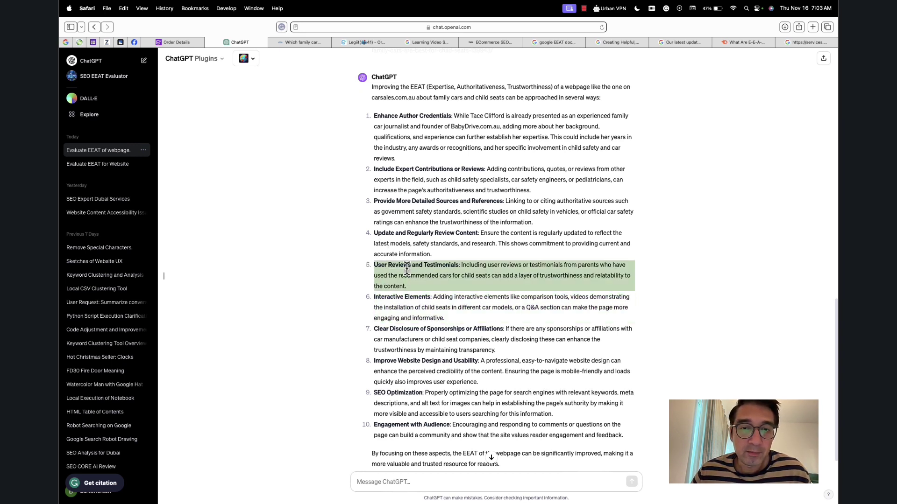
left_click(304, 43)
scroll(318, 173, "down", 15)
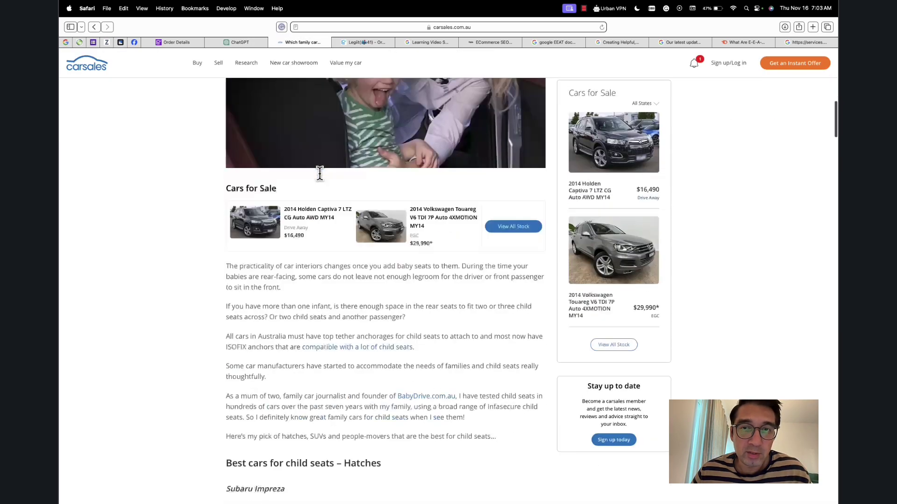
scroll(320, 174, "down", 20)
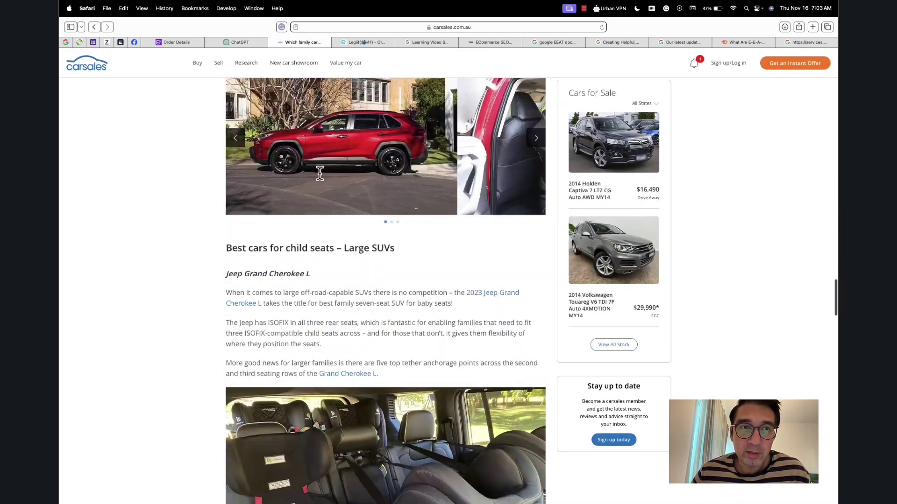
- Return to ChatGPT and open a fresh SEO EEAT Evaluator chat from the sidebar
left_click(231, 44)
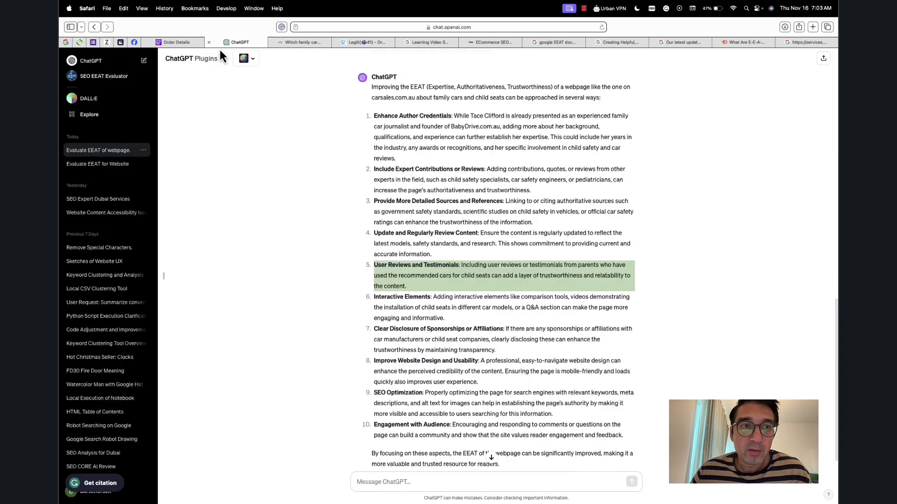
left_click(107, 79)
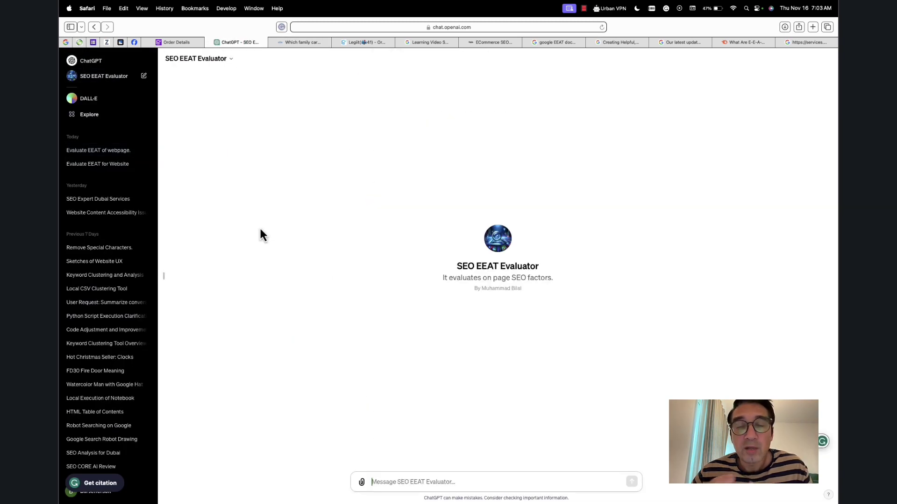